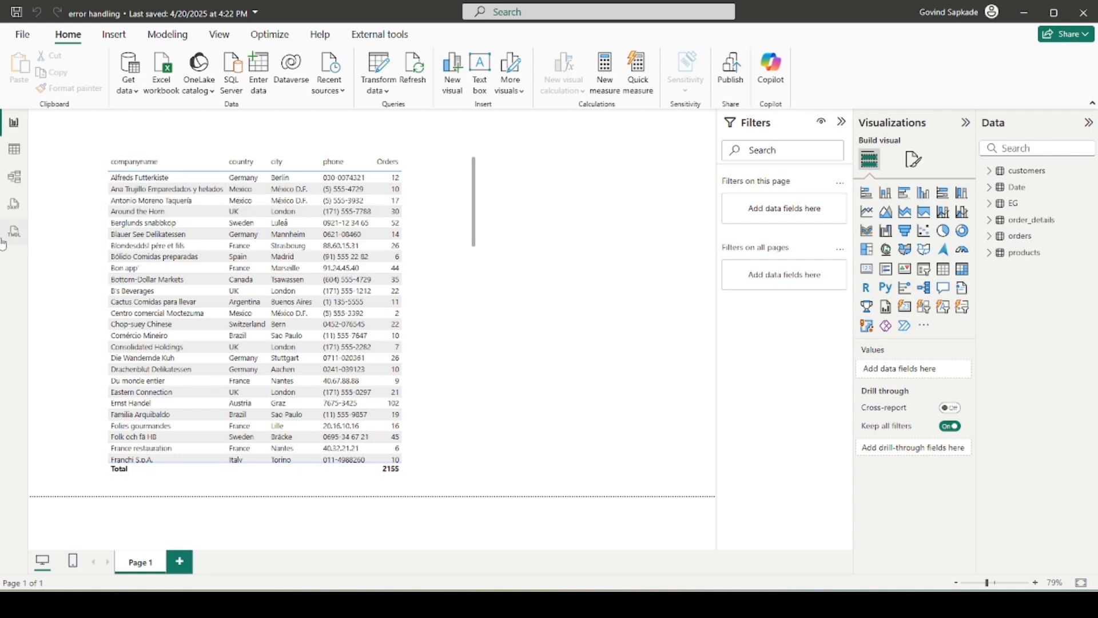
Step: Open the model view, collapse the Properties pane and nudge the orders table level with the products table
click(14, 176)
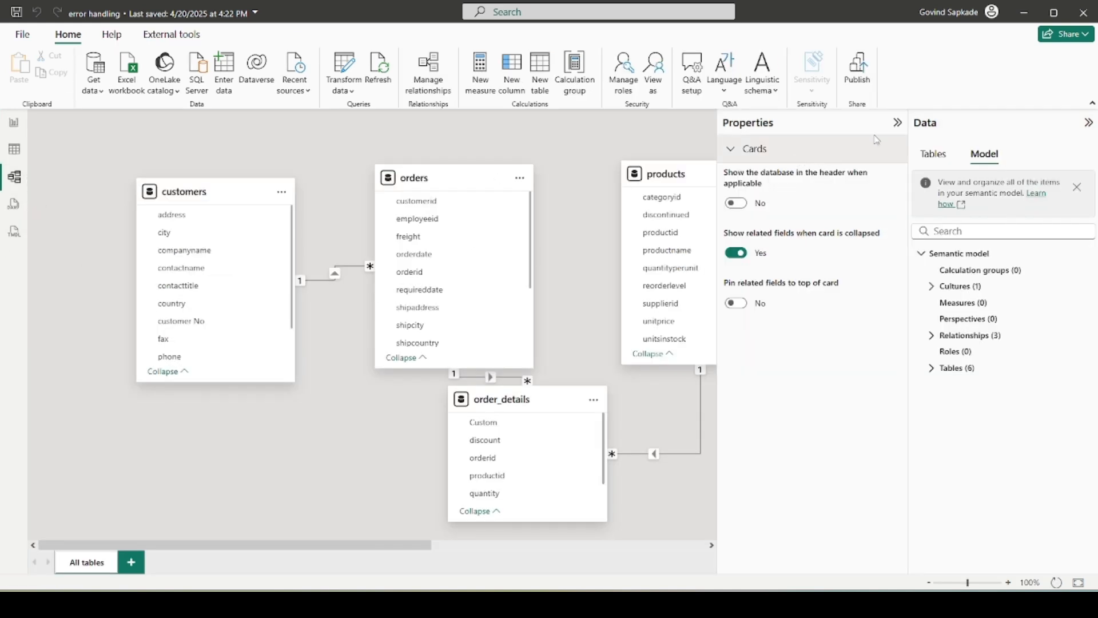
click(897, 123)
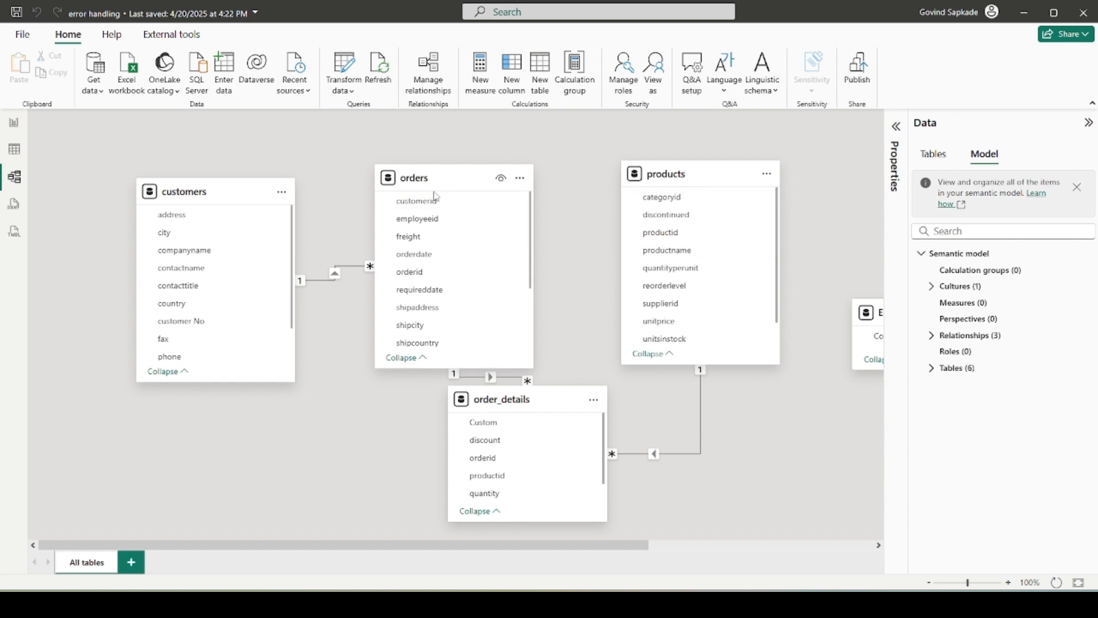
drag(435, 178, 437, 174)
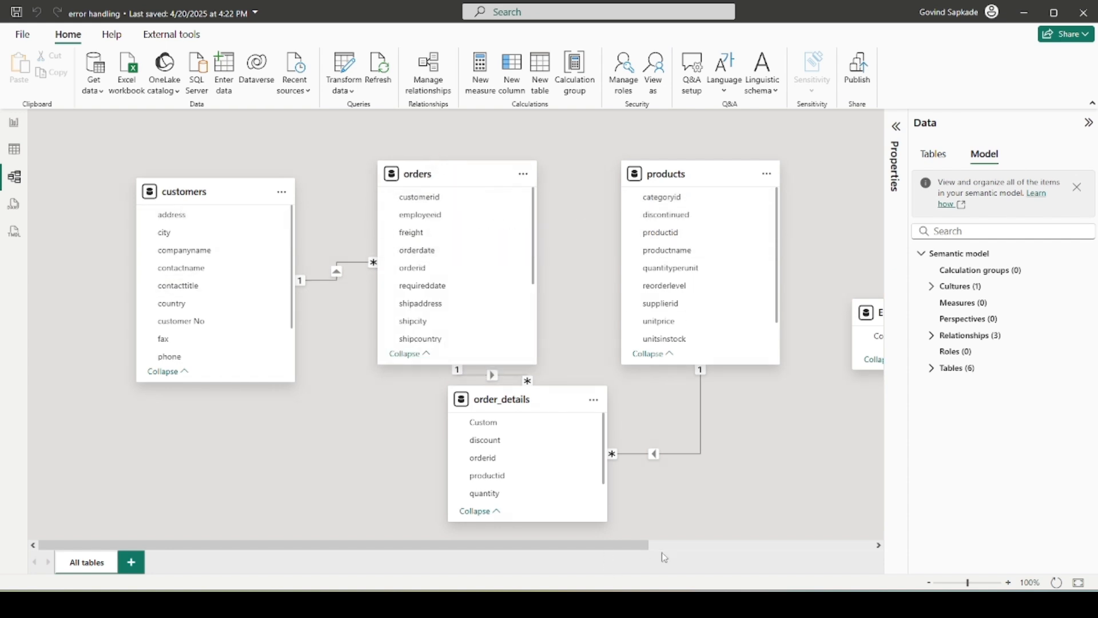
mouse_move(592, 548)
mouse_down()
mouse_move(794, 547)
mouse_move(592, 547)
mouse_up()
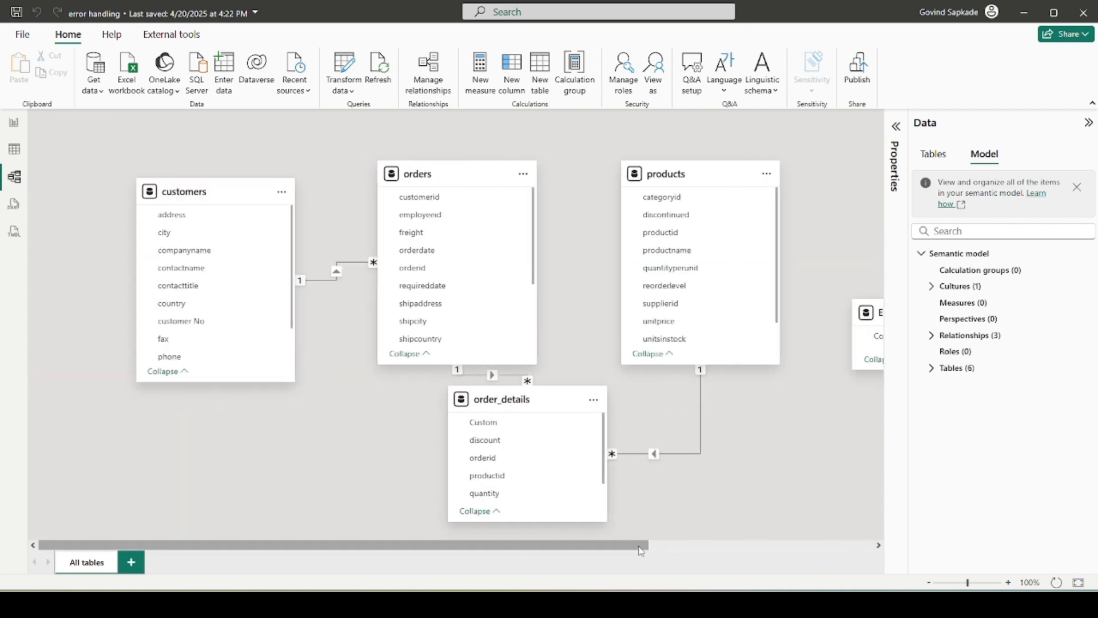
scroll(791, 436, right, 3)
scroll(744, 532, left, 3)
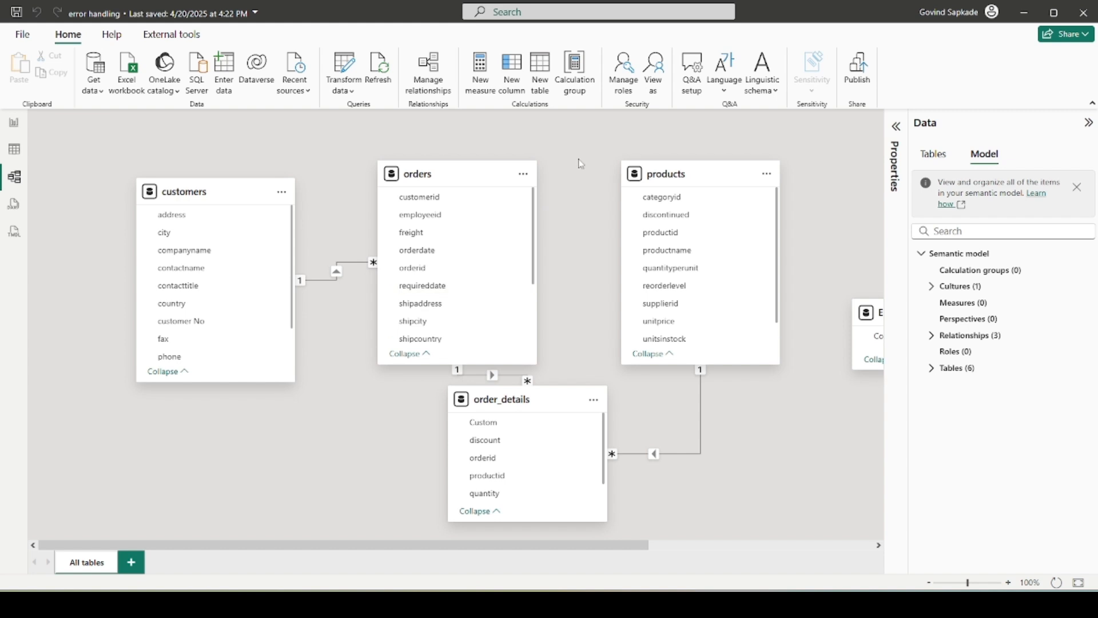
Step: Open the Power Query Editor, look through the order_details, orders, products and EG queries, and close it again
click(334, 94)
click(369, 112)
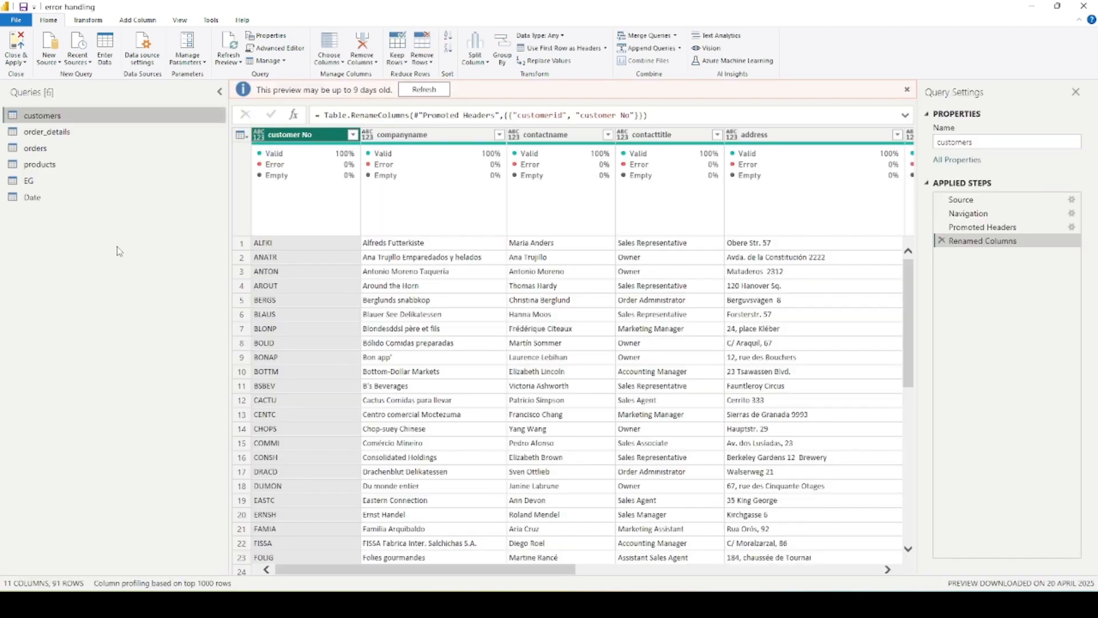
click(86, 132)
click(81, 148)
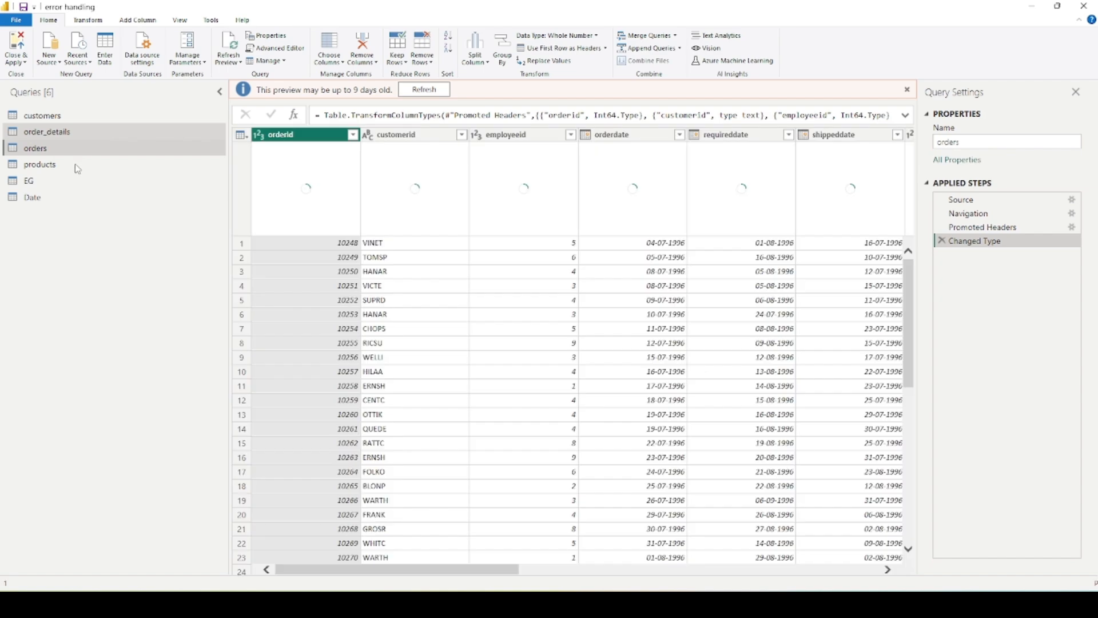
click(73, 166)
click(70, 181)
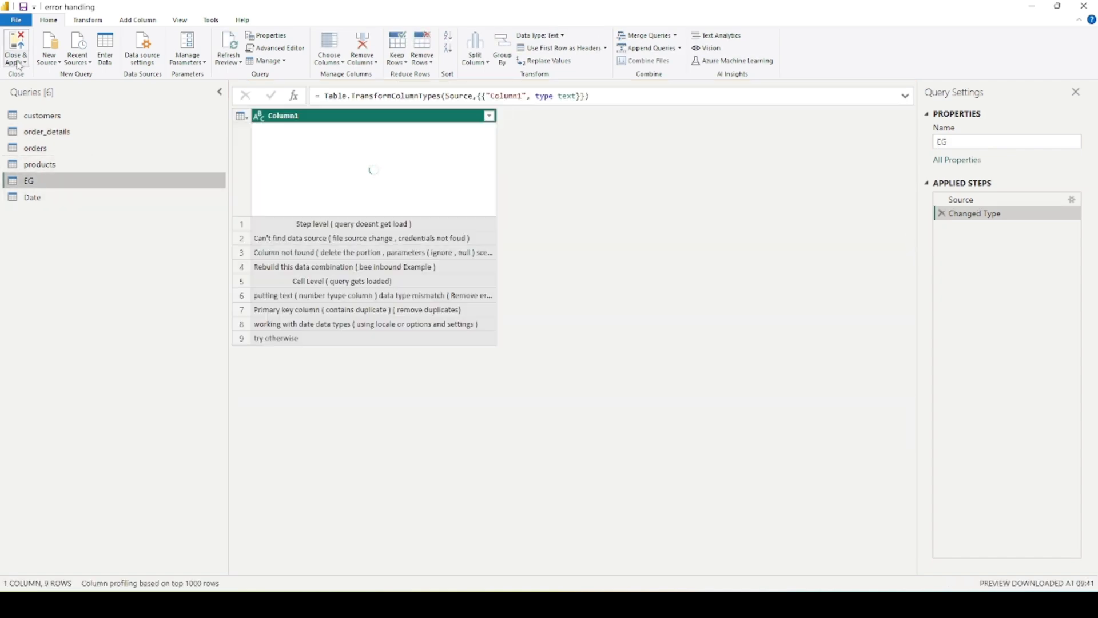
click(16, 61)
click(46, 99)
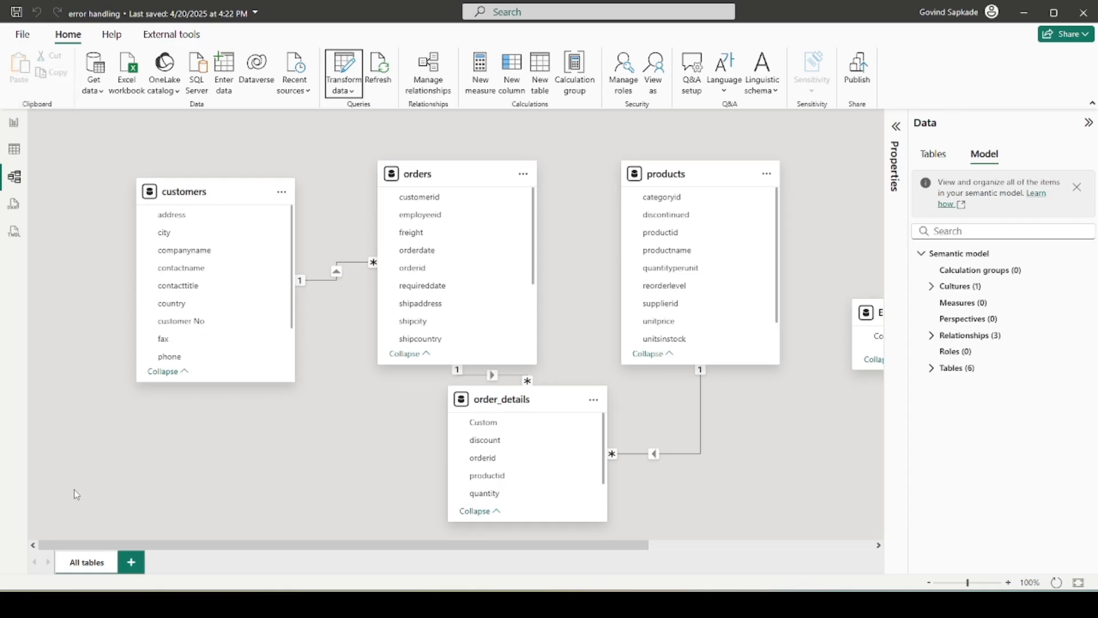
Step: Return to the report view and inspect the fields of the company orders table visual
click(15, 122)
click(444, 258)
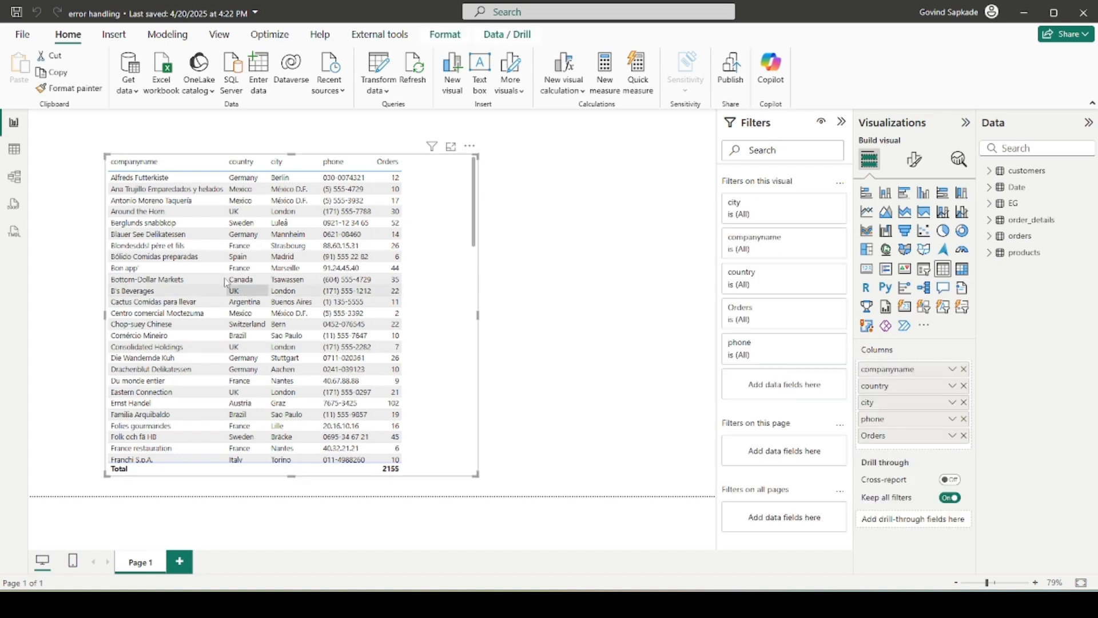
click(572, 255)
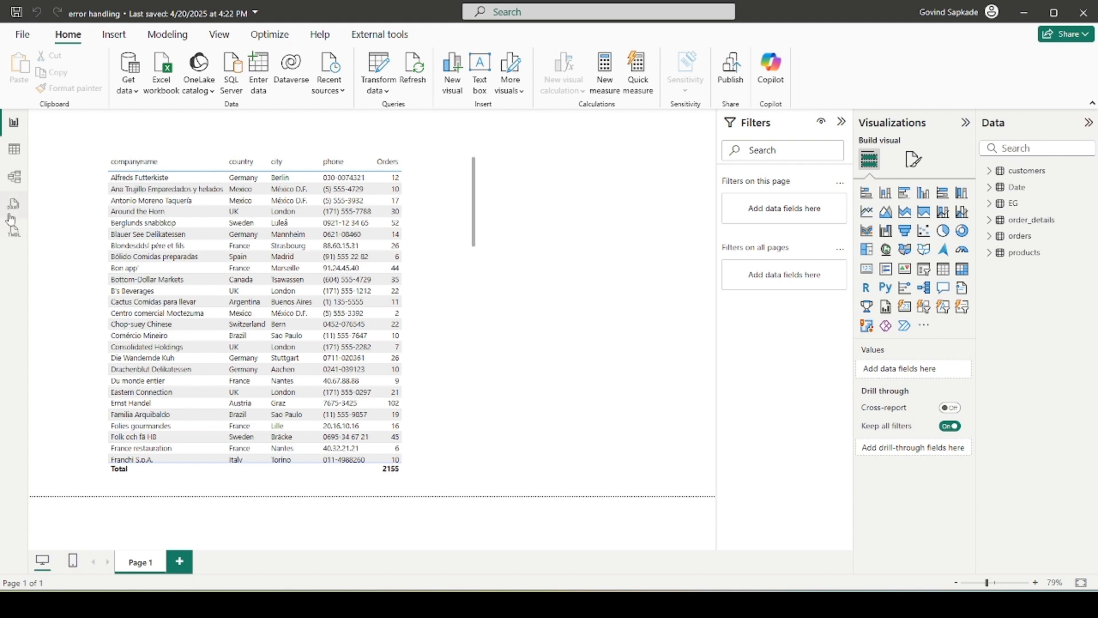
Step: In the model view, select the products–order_details relationship and widen the Data pane to read its full definition
click(15, 178)
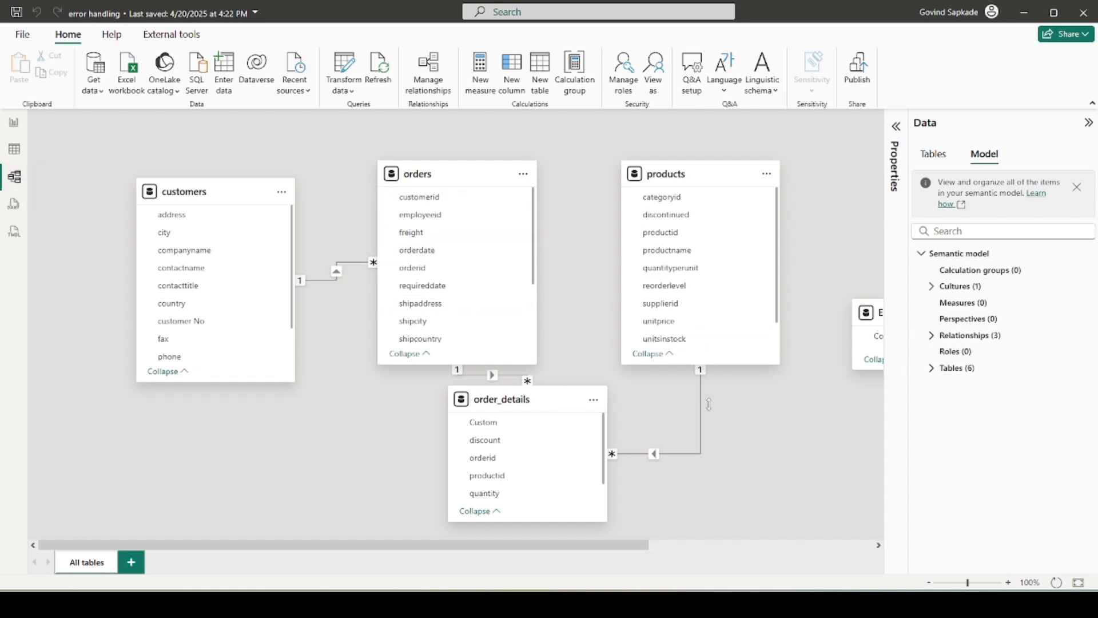
click(701, 424)
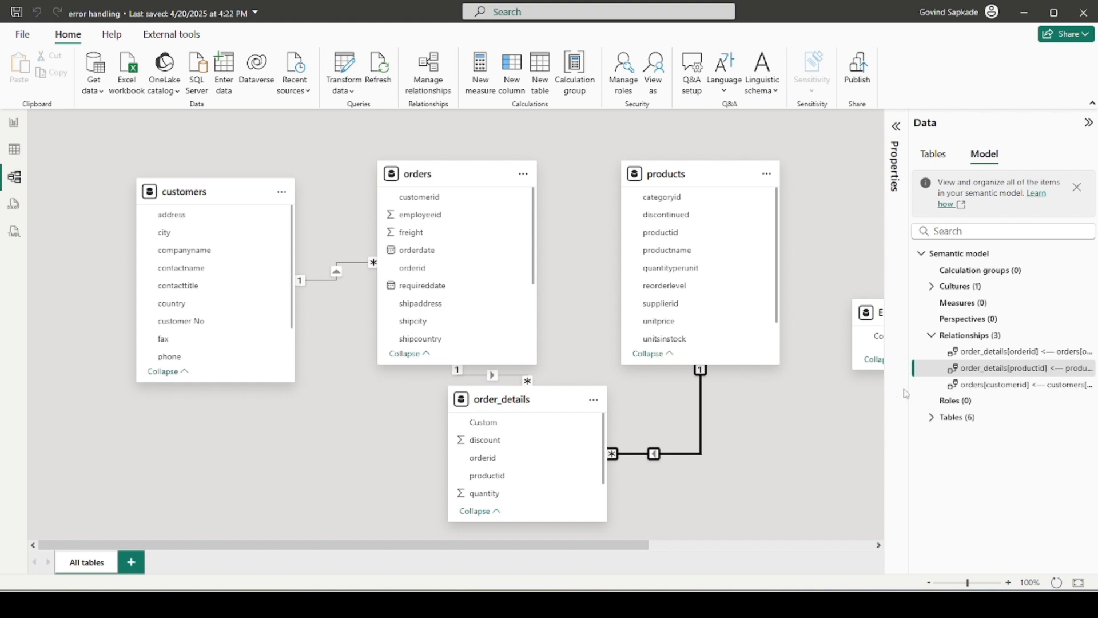
drag(909, 389, 844, 389)
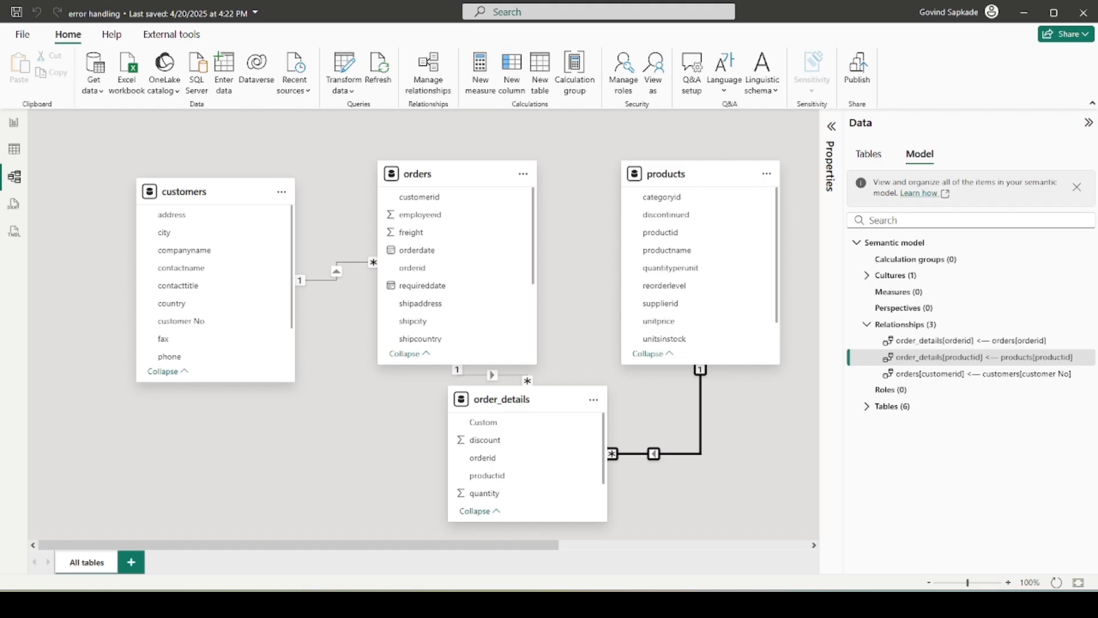
click(643, 542)
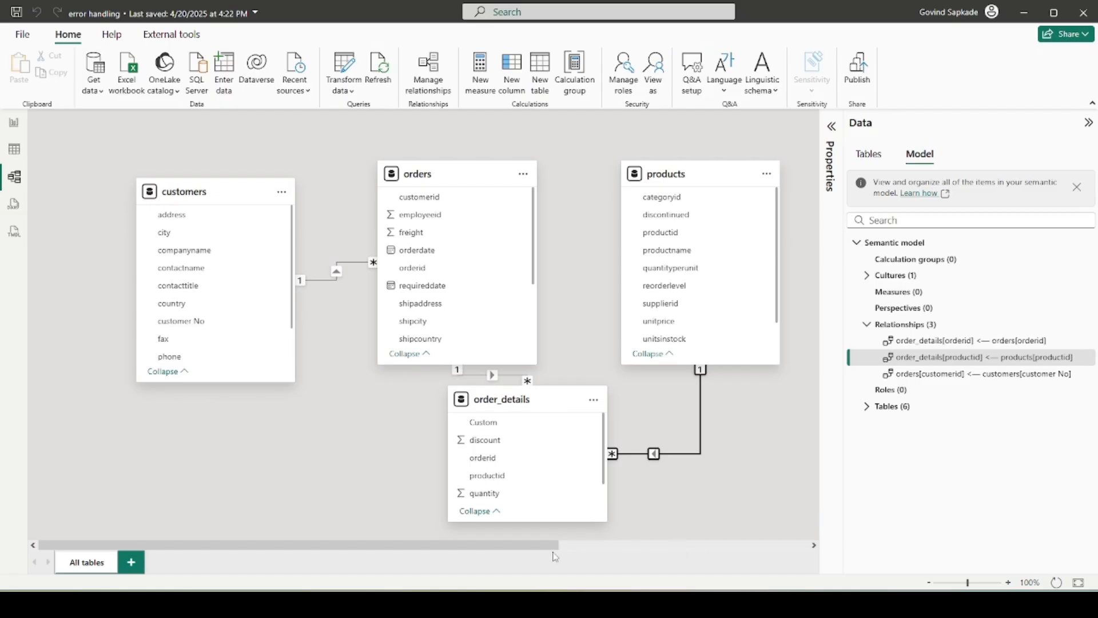
Step: Switch to the northwind workbook in Excel and copy the Chai record from row 2 of the products sheet over row 79
click(644, 605)
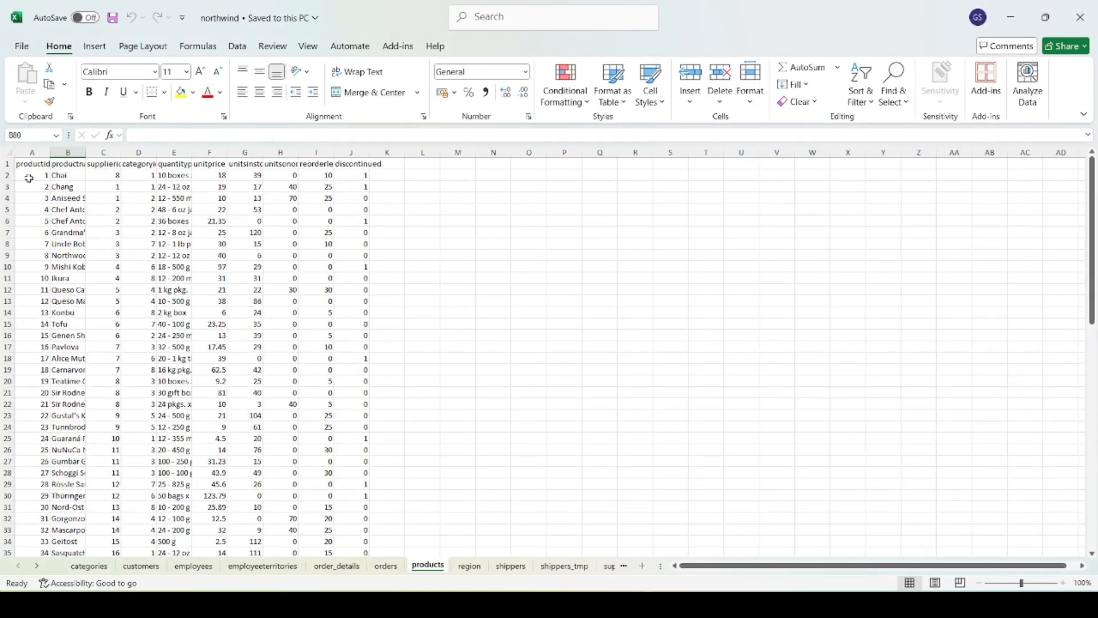
drag(34, 175, 354, 174)
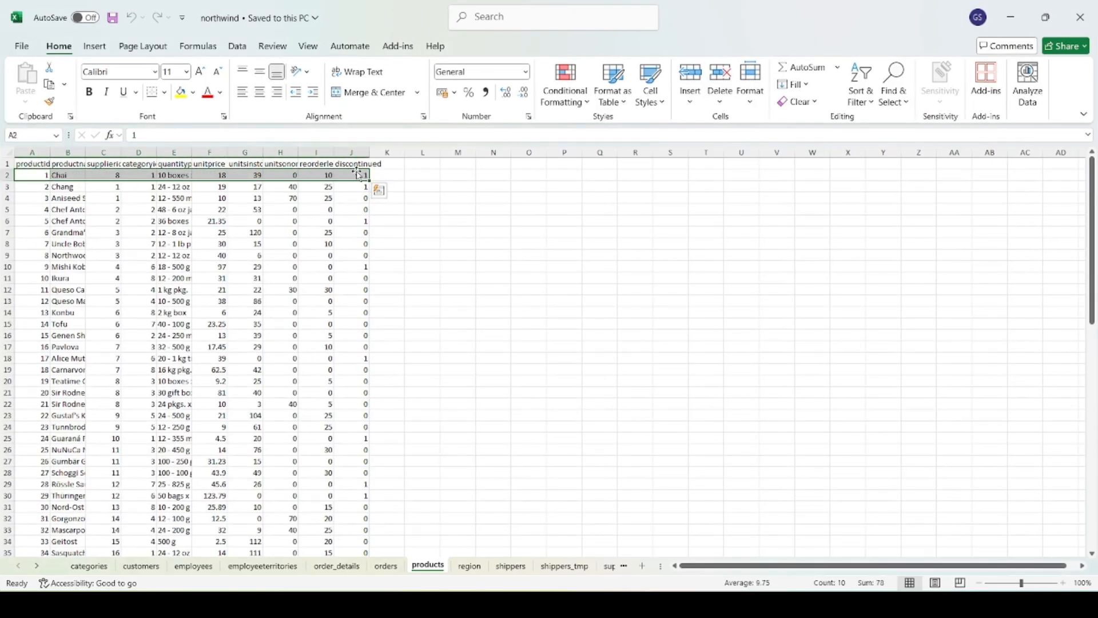
key(ctrl+c)
scroll(292, 252, down, 18)
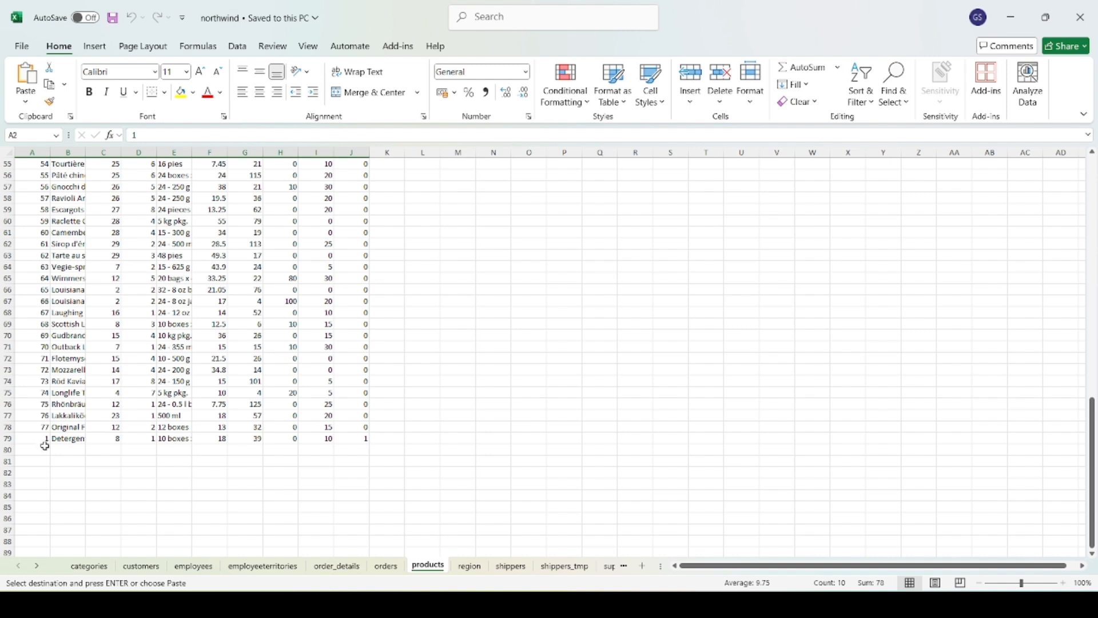
drag(44, 441, 351, 439)
key(ctrl+v)
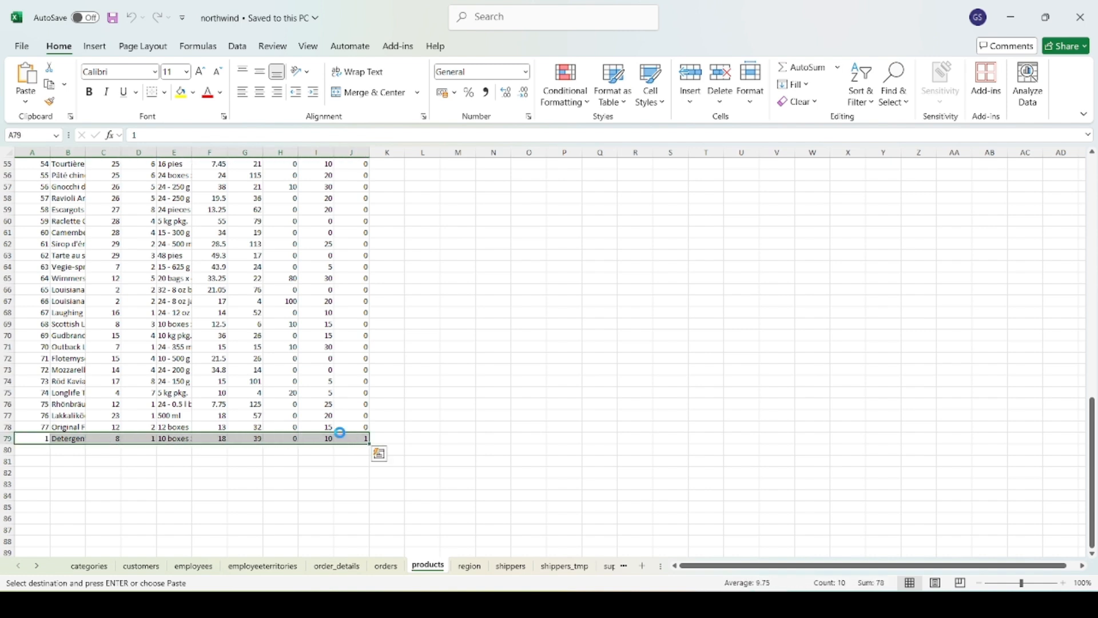
key(ctrl+v)
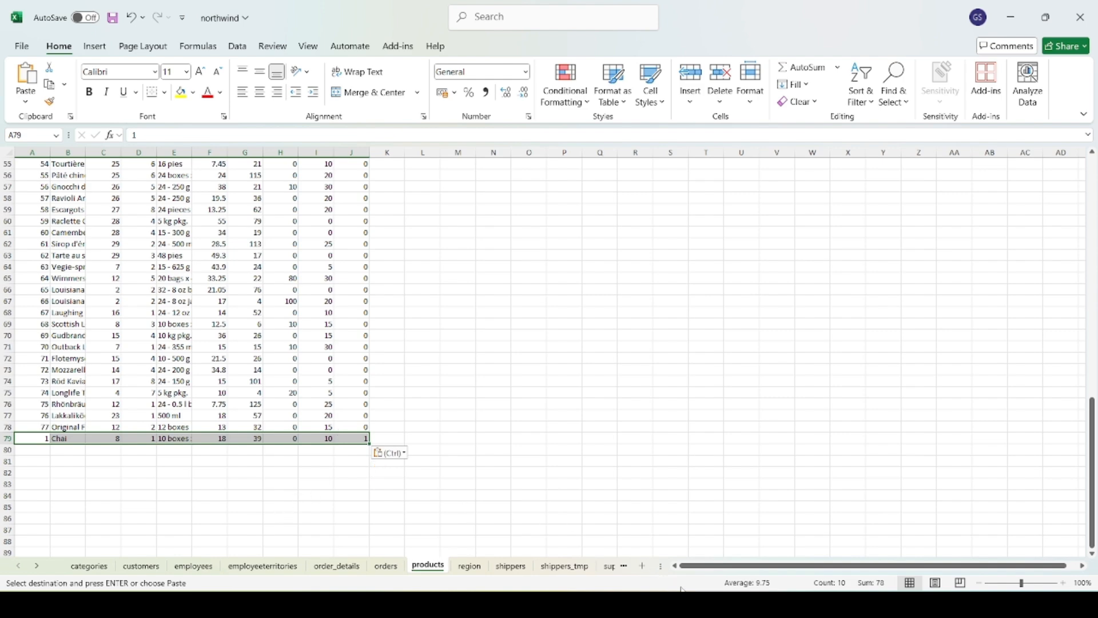
Step: Switch back to Power BI, open the products query in the Power Query Editor and examine its rows and productid column profile
mouse_move(728, 604)
click(716, 564)
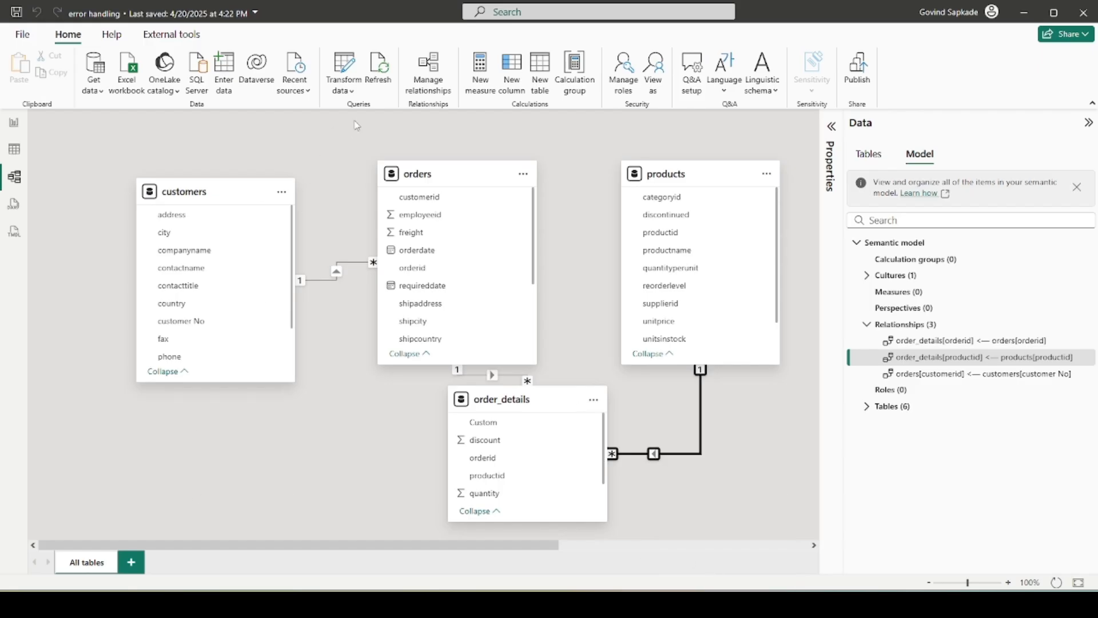
click(343, 86)
click(349, 111)
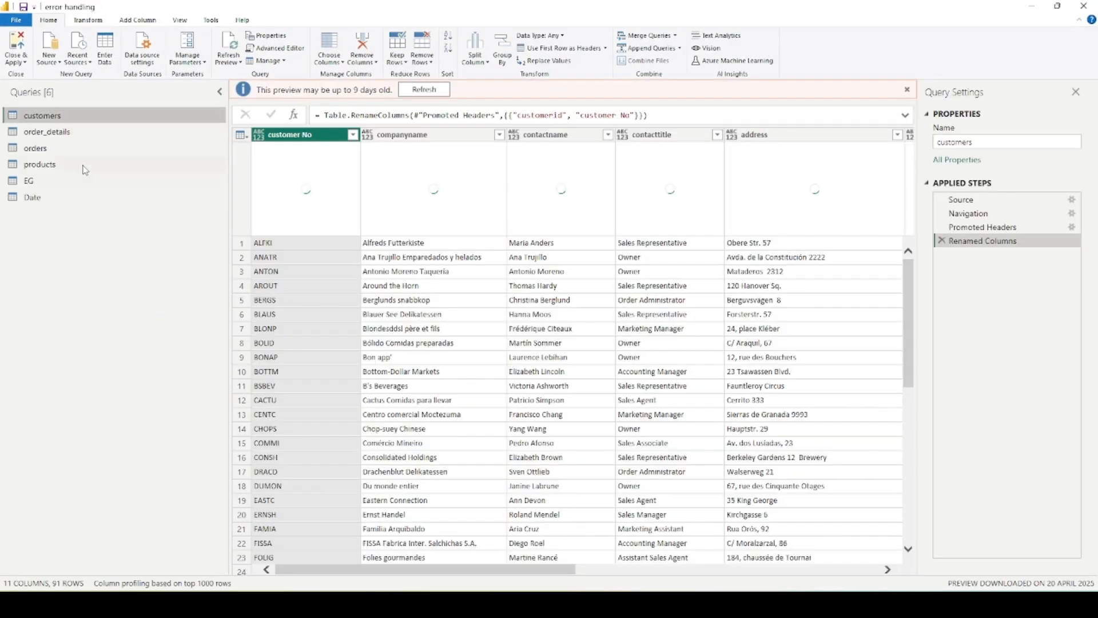
click(84, 166)
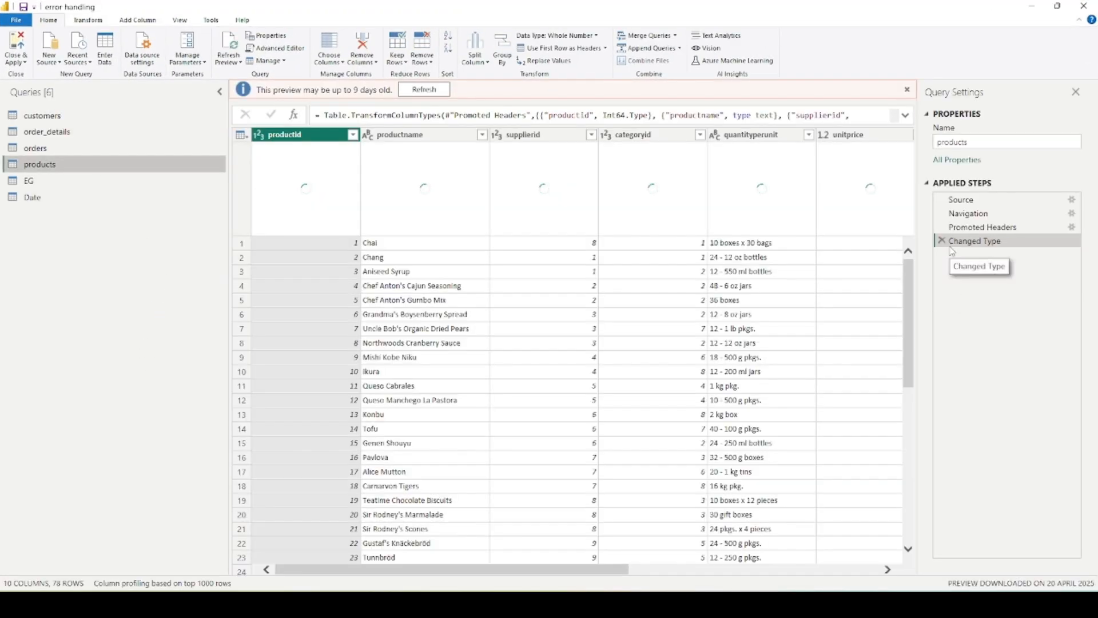
scroll(355, 339, down, 8)
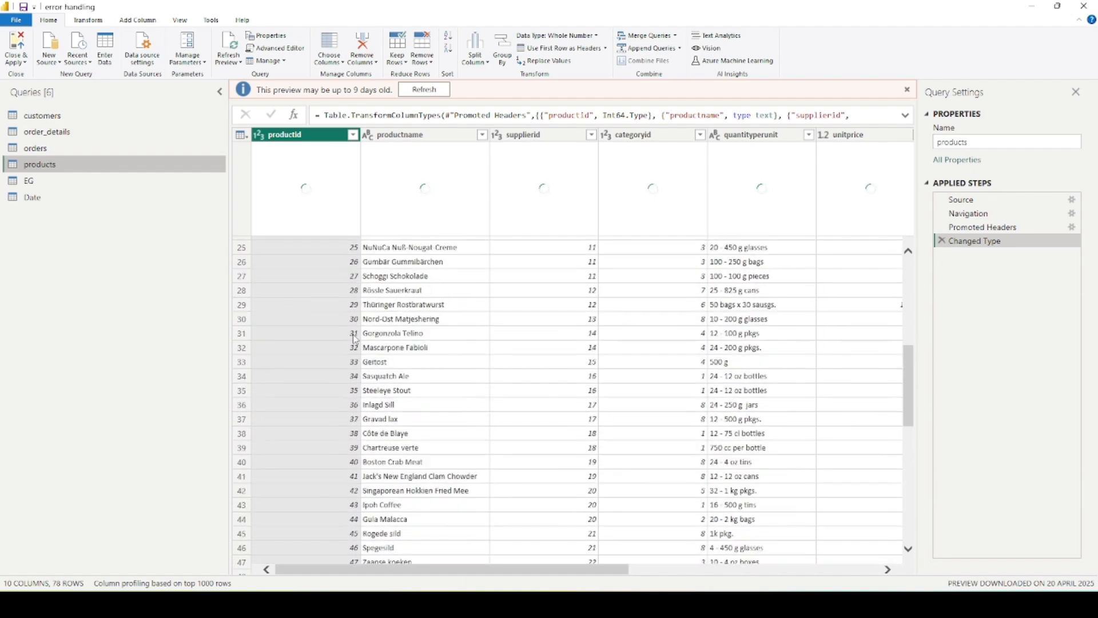
scroll(350, 344, down, 7)
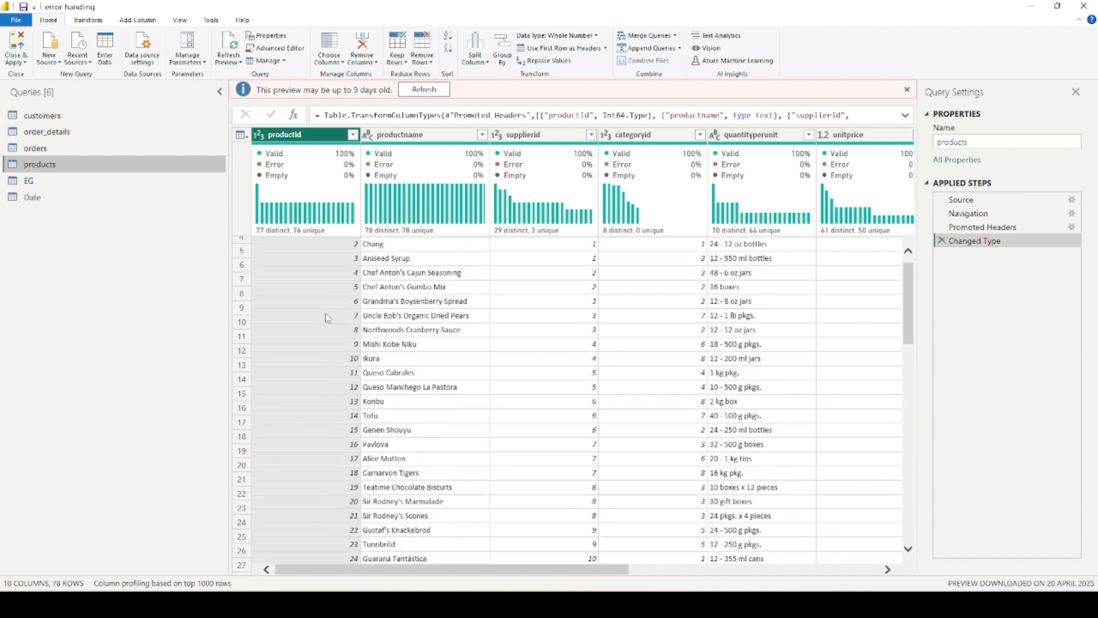
scroll(324, 317, down, 18)
scroll(324, 322, up, 18)
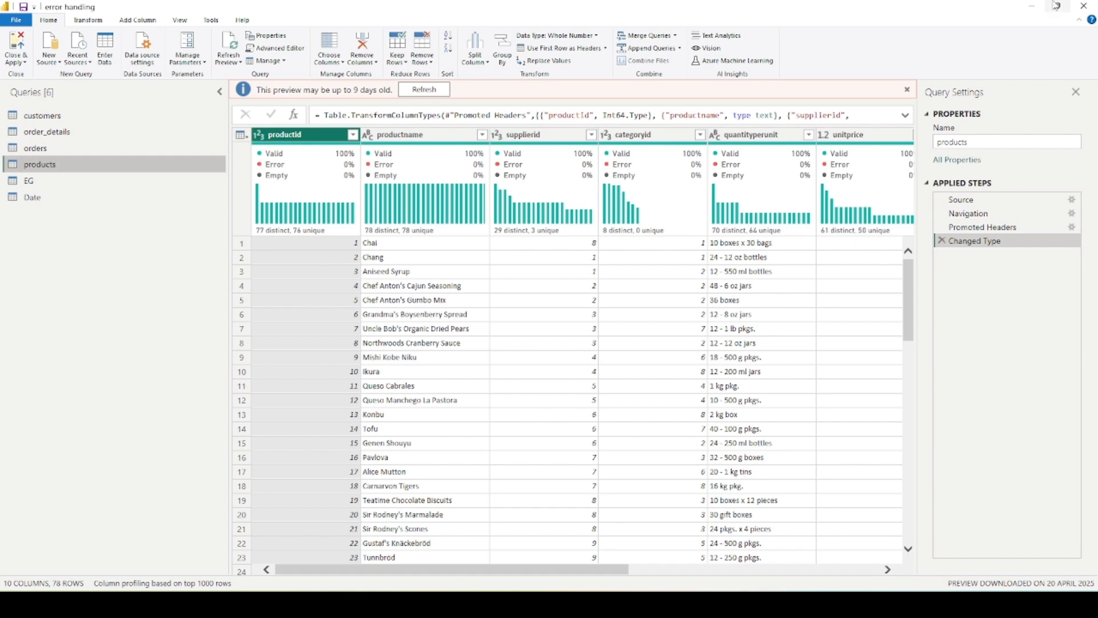
Step: Return to the northwind workbook in Excel and copy the Chang record from row 3 of the products sheet into row 80
click(1033, 8)
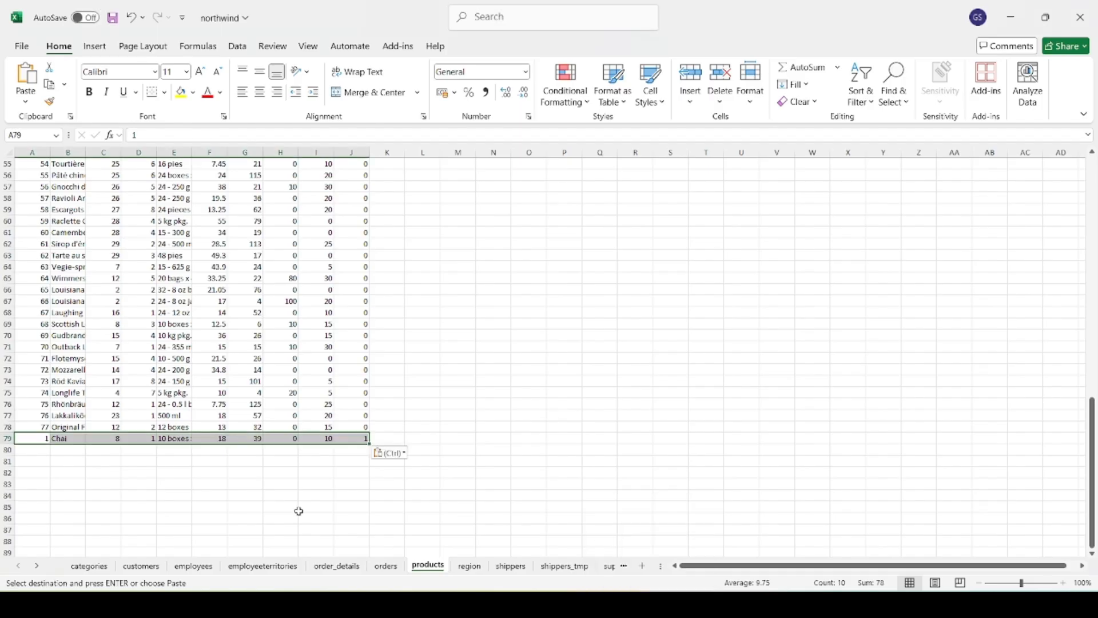
click(647, 552)
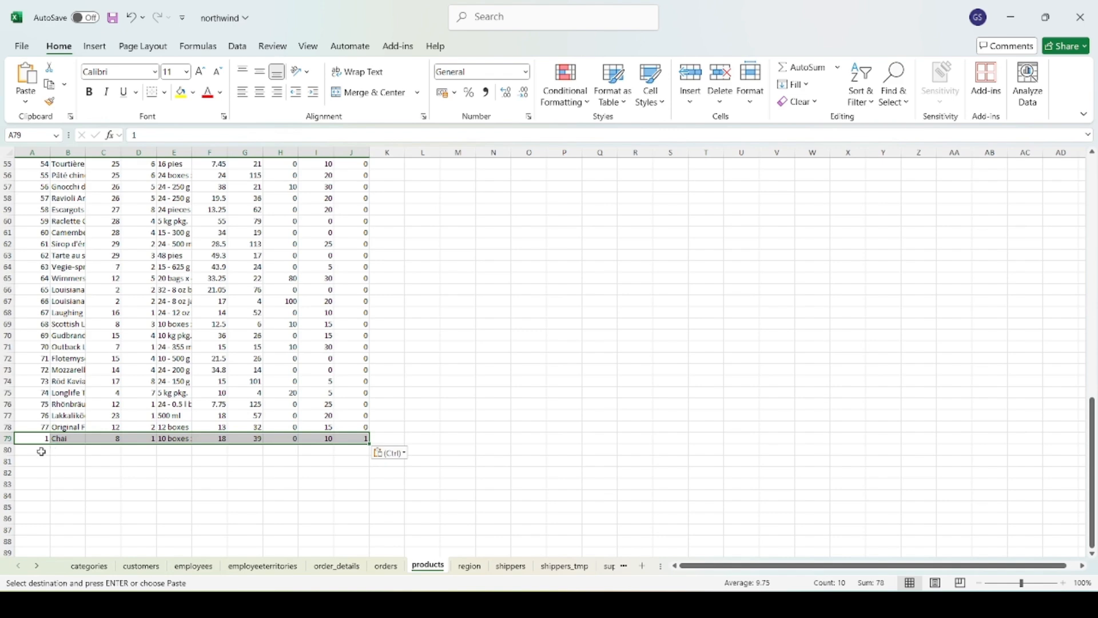
scroll(42, 348, up, 18)
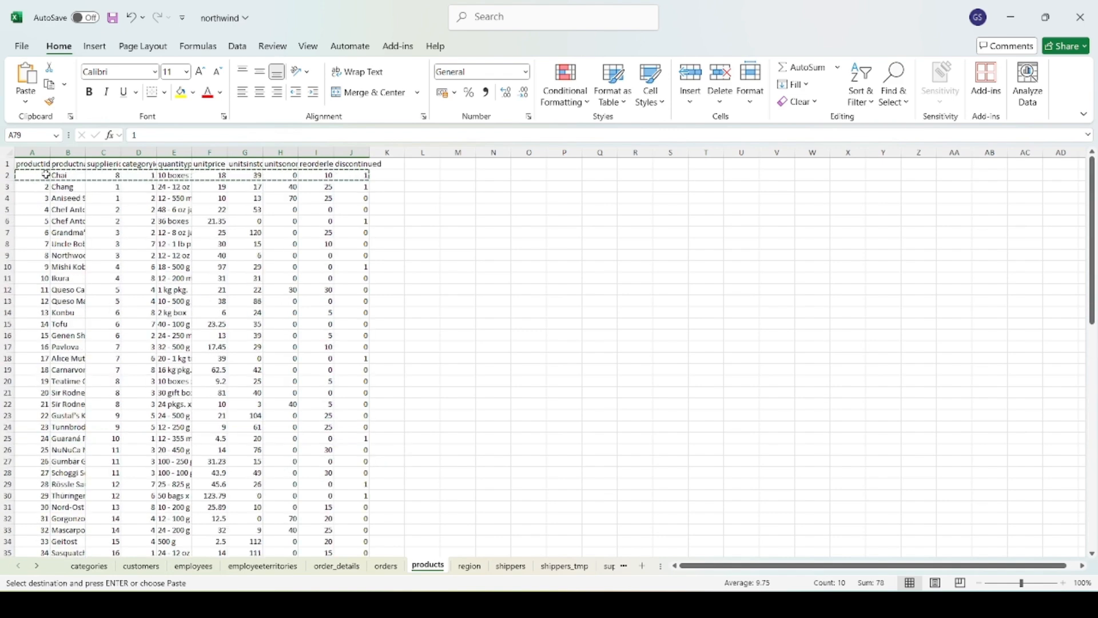
drag(35, 186, 360, 187)
key(ctrl+c)
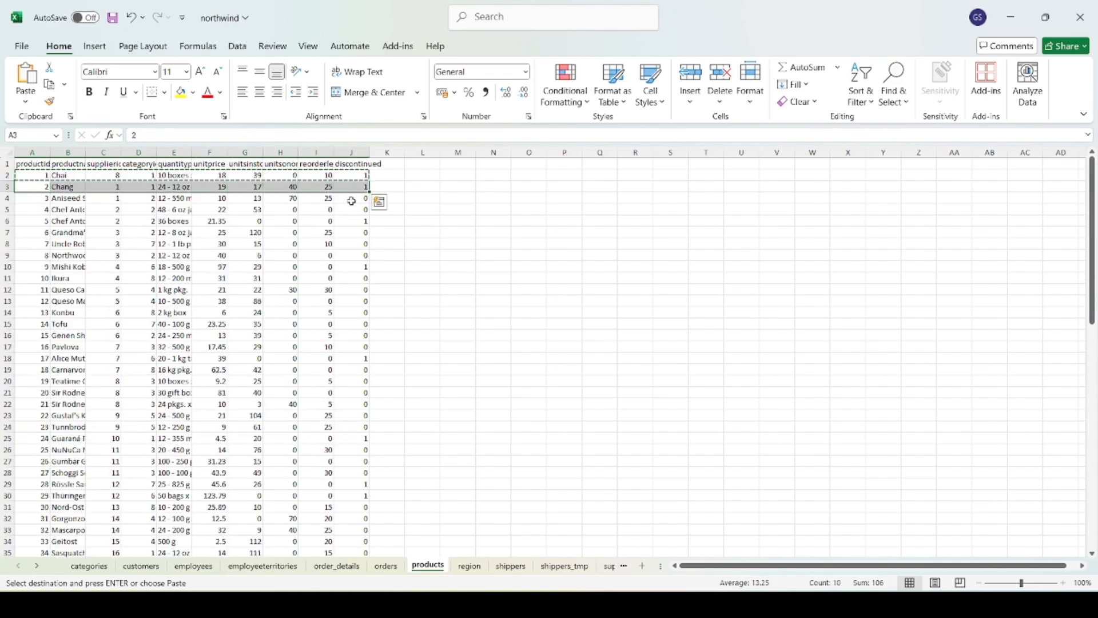
scroll(358, 397, down, 9)
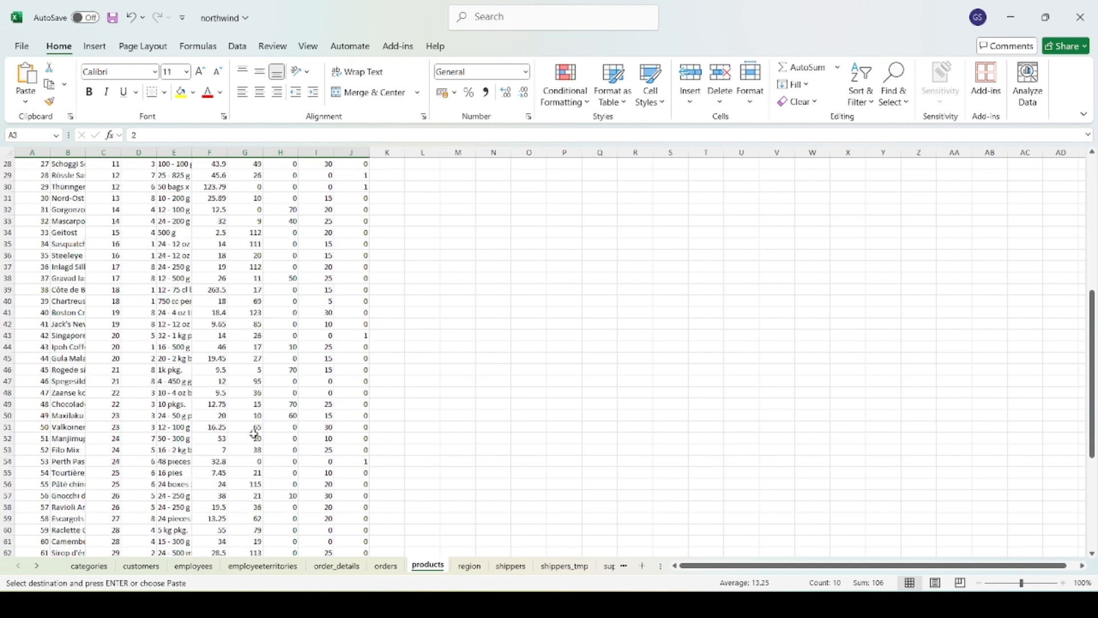
scroll(255, 434, down, 9)
click(32, 449)
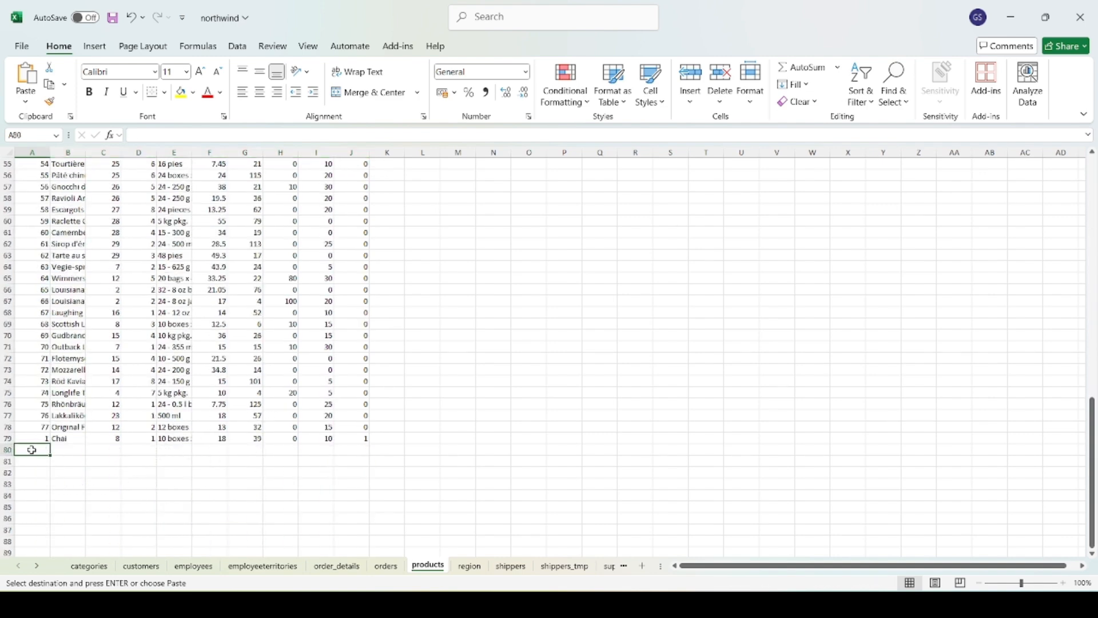
key(ctrl+v)
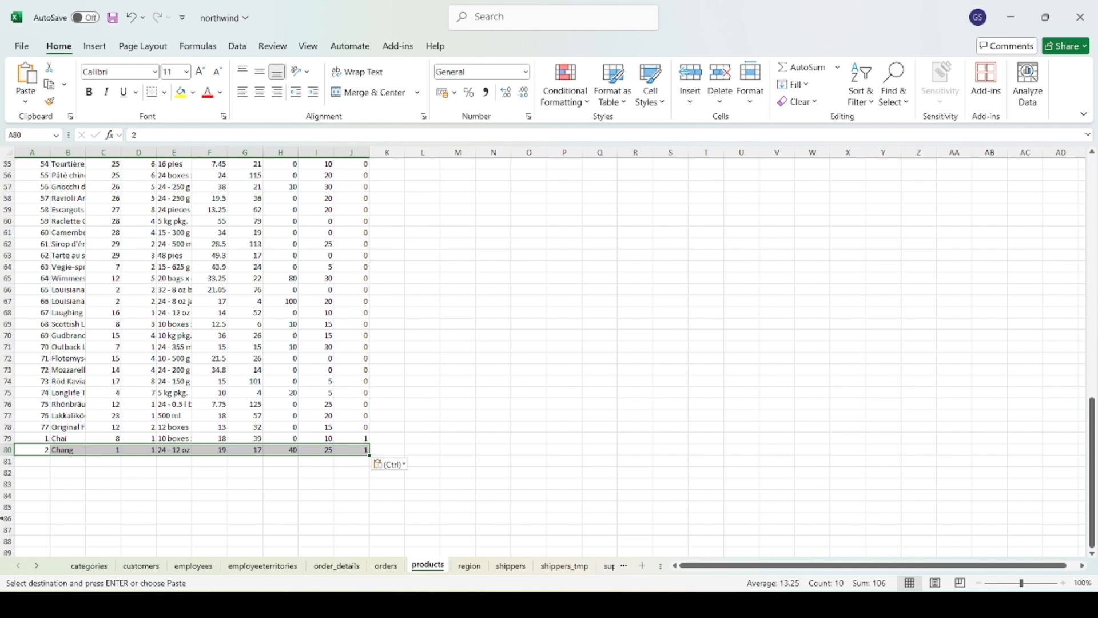
Step: Switch back to Power BI and refresh all tables from the data source
click(1011, 17)
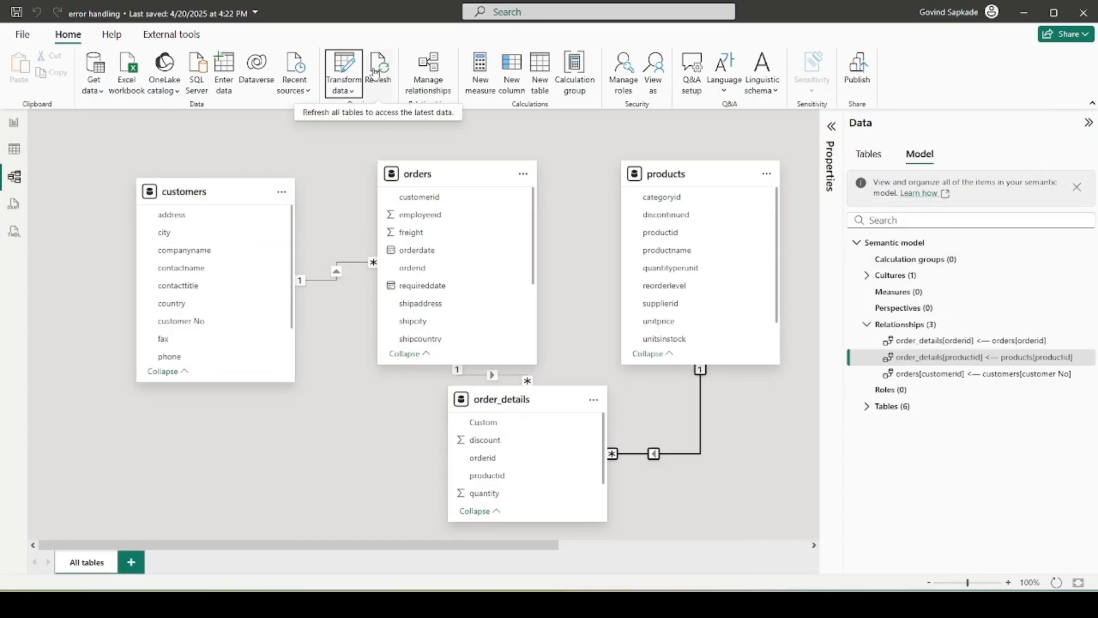
click(377, 72)
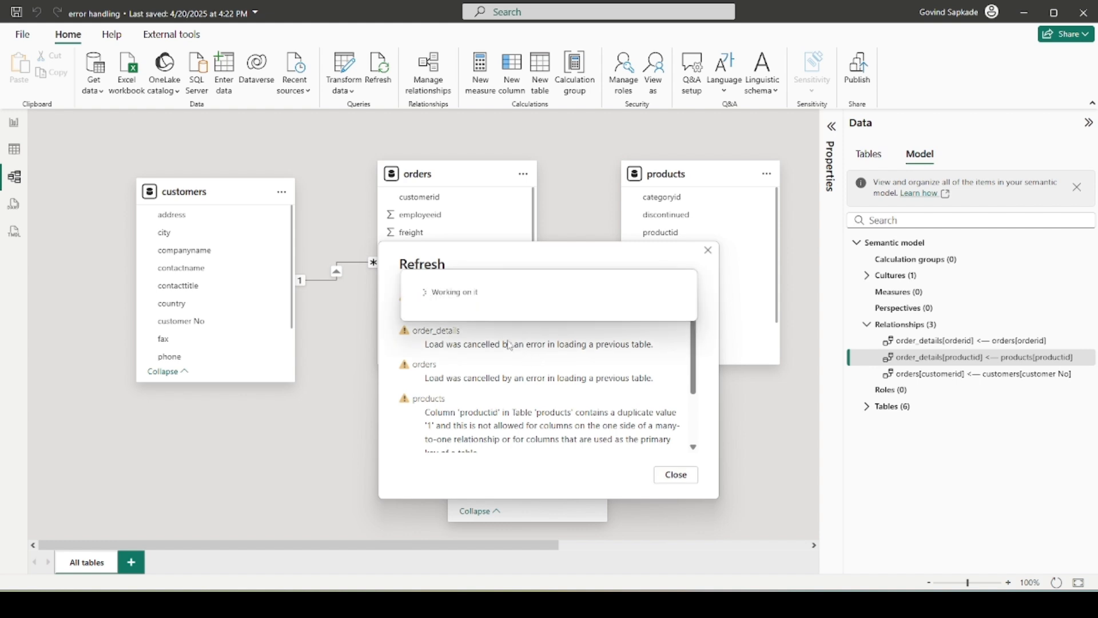
Step: Read the products table's load error in the refresh report and dismiss the report
scroll(471, 347, down, 2)
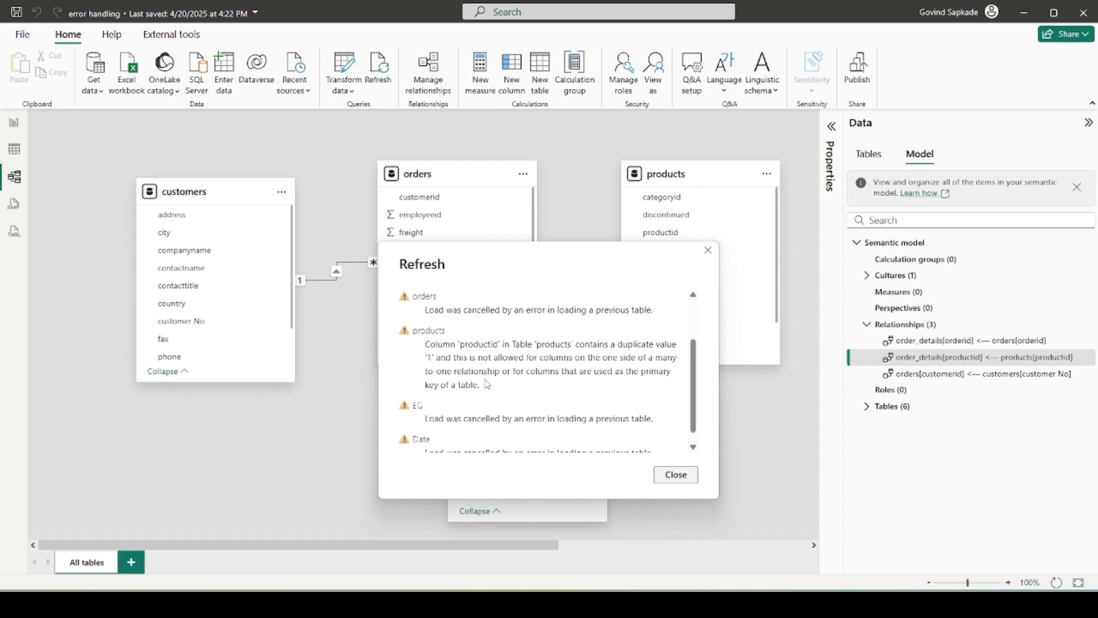
click(708, 251)
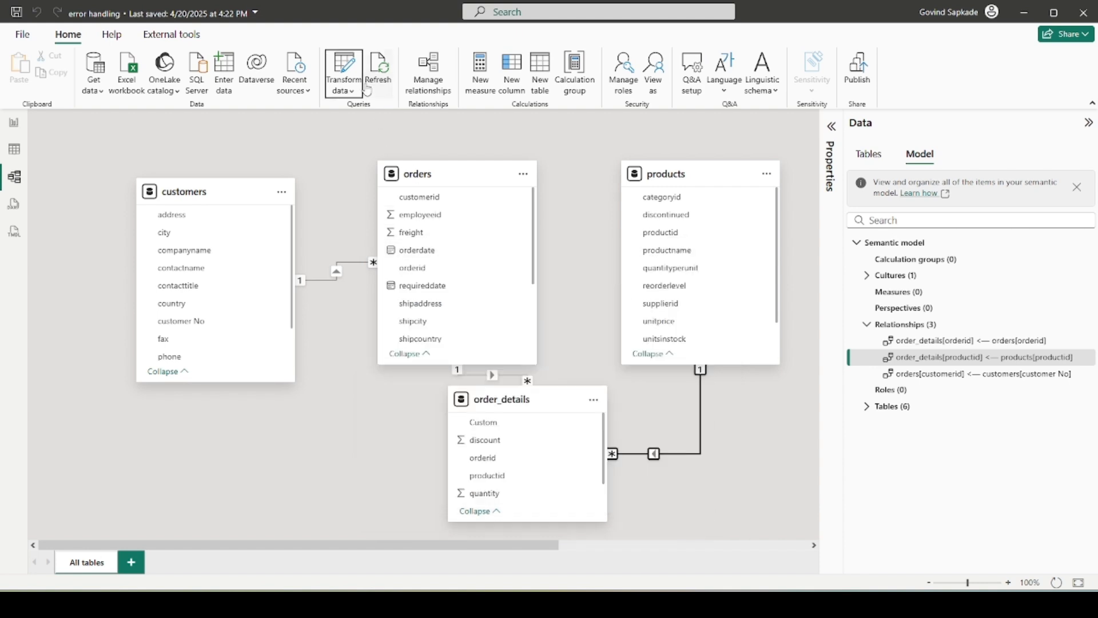
Step: Open the Power Query Editor and remove duplicate rows from the products query based on the productid column
click(345, 89)
click(379, 114)
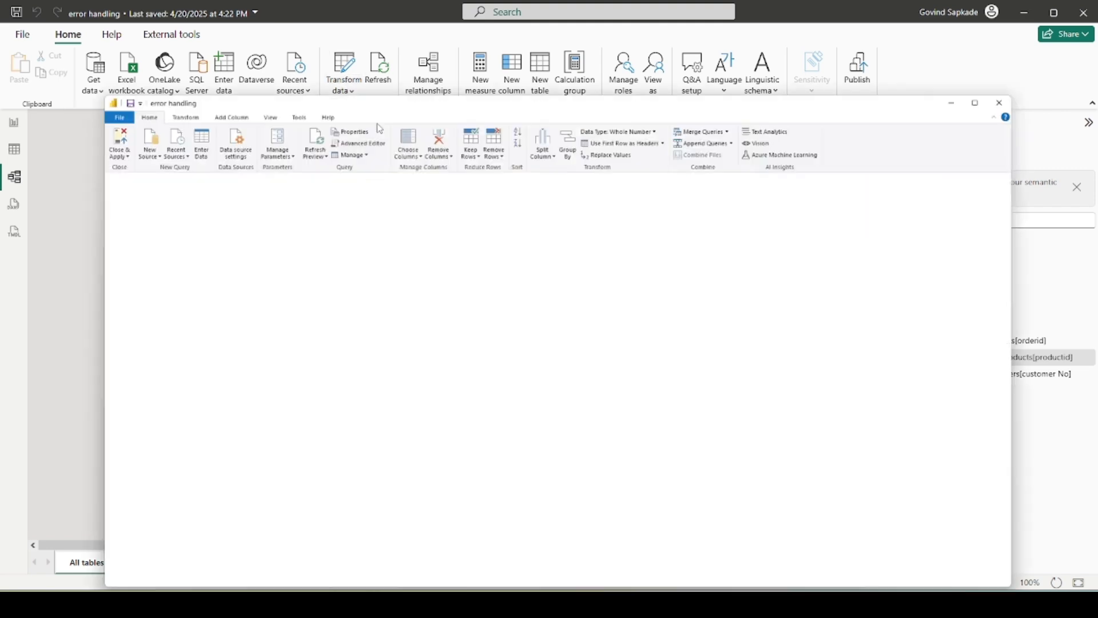
click(1001, 63)
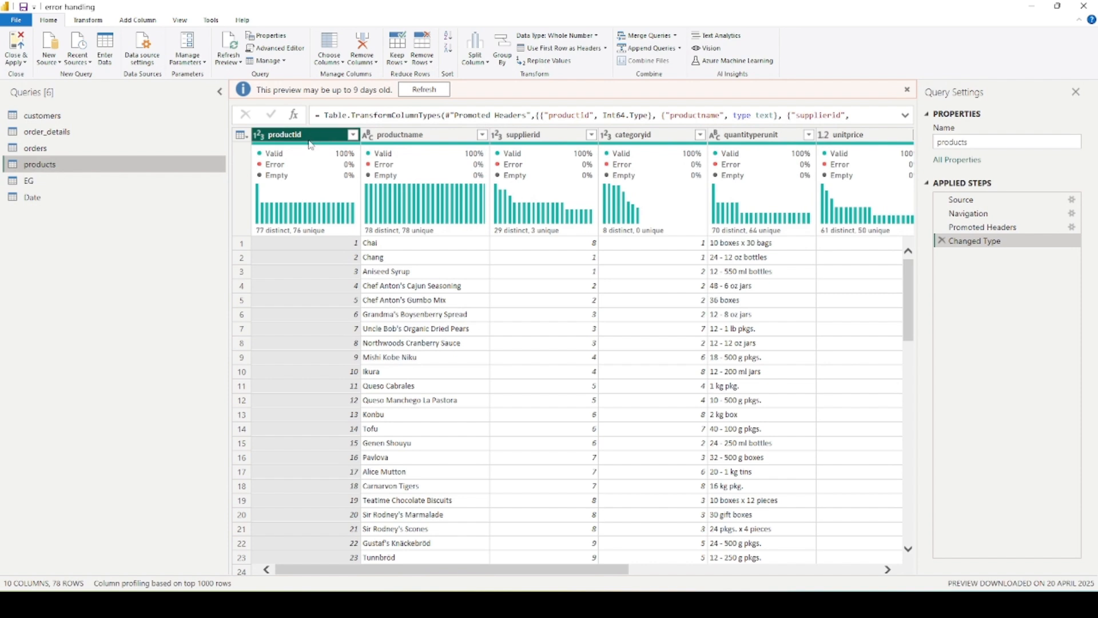
mouse_move(307, 156)
right_click(294, 137)
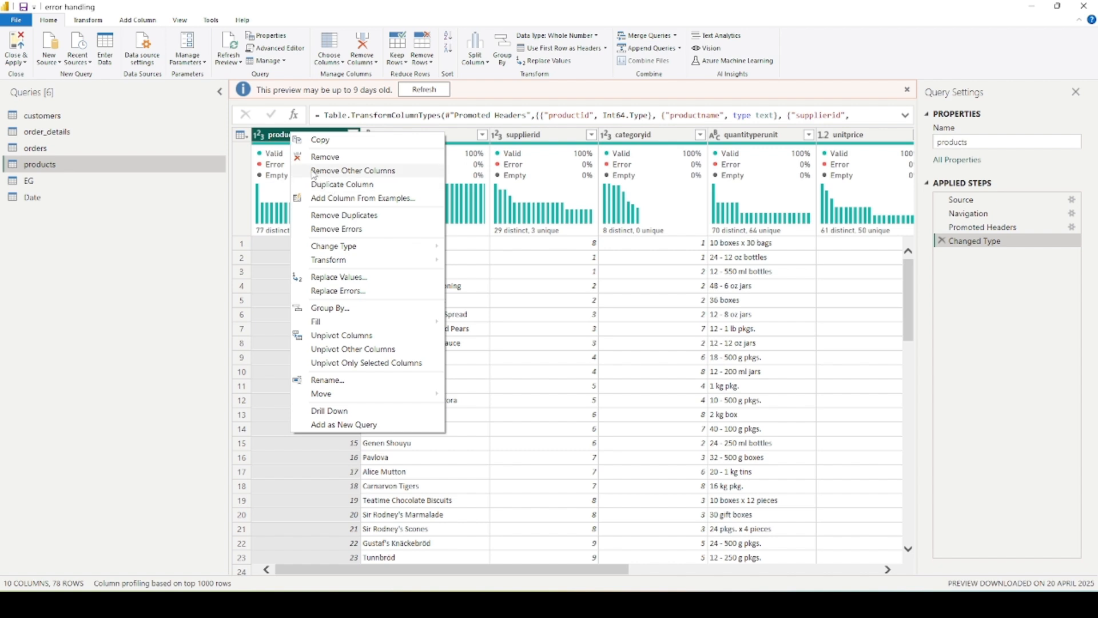
click(360, 220)
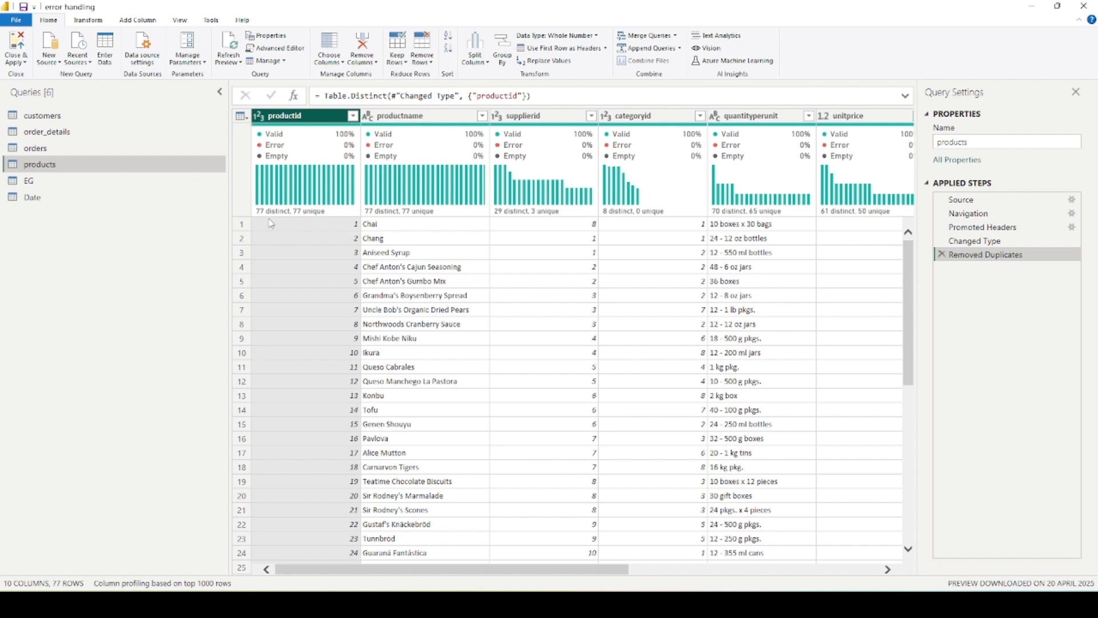
Step: Compare the productid column's distinct and unique counts between the Changed Type and Removed Duplicates steps
mouse_move(269, 219)
click(980, 246)
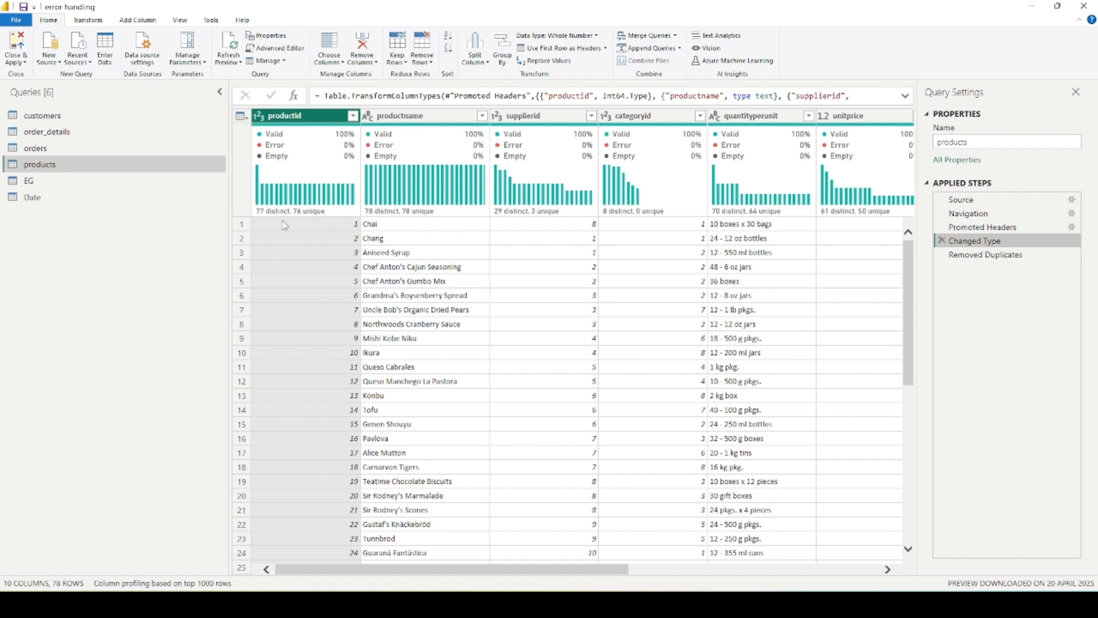
mouse_move(317, 216)
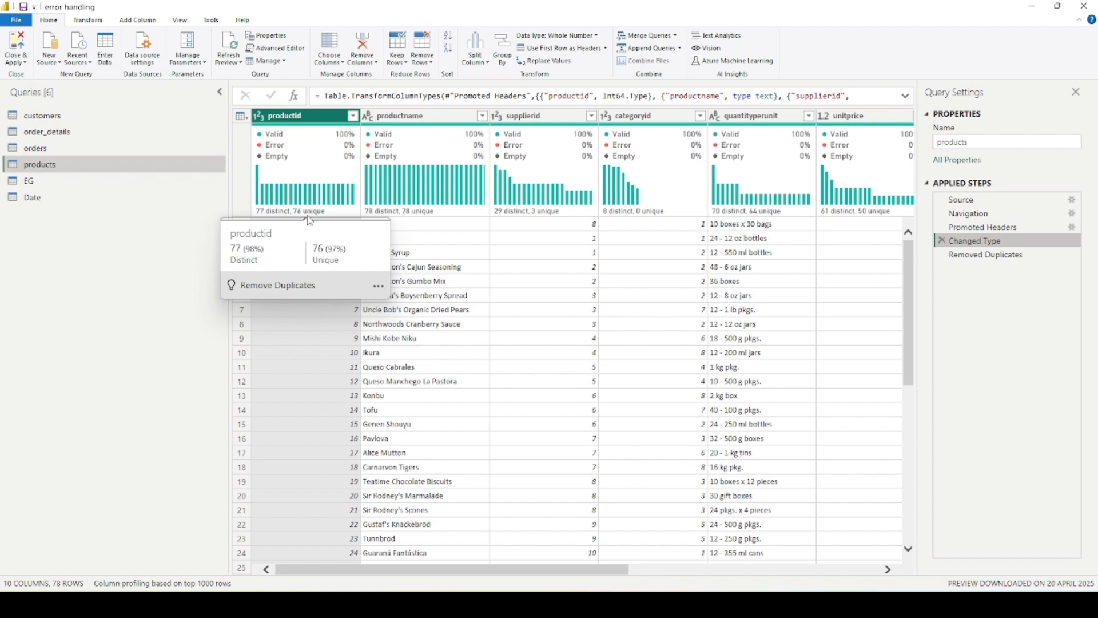
click(983, 254)
mouse_move(291, 220)
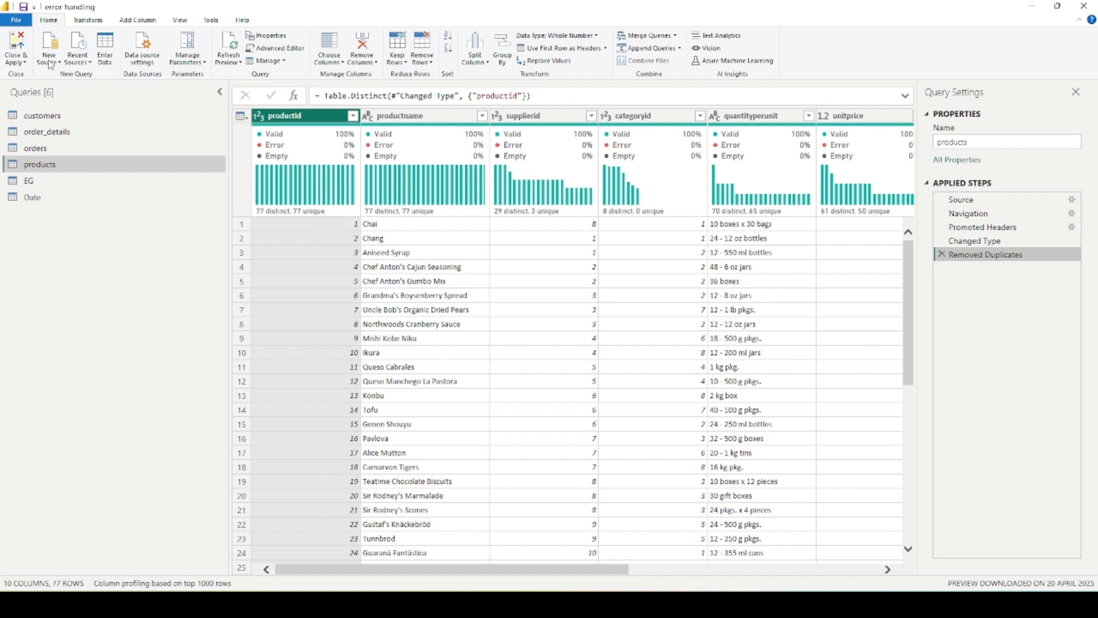
Step: Close the Power Query Editor with the query changes applied and refresh all tables
click(26, 63)
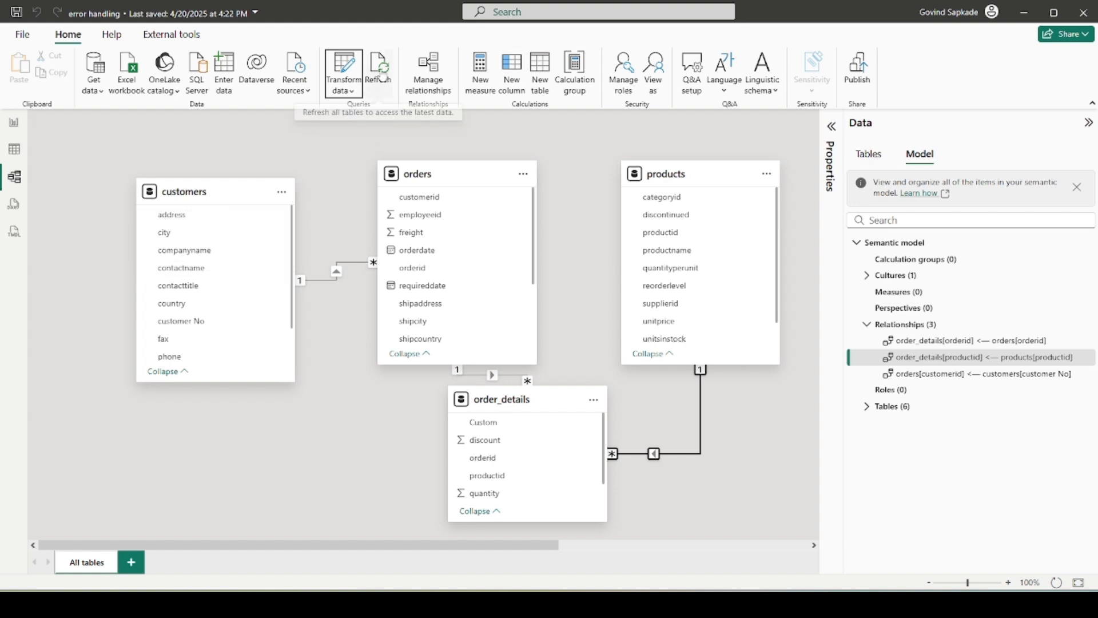
click(382, 76)
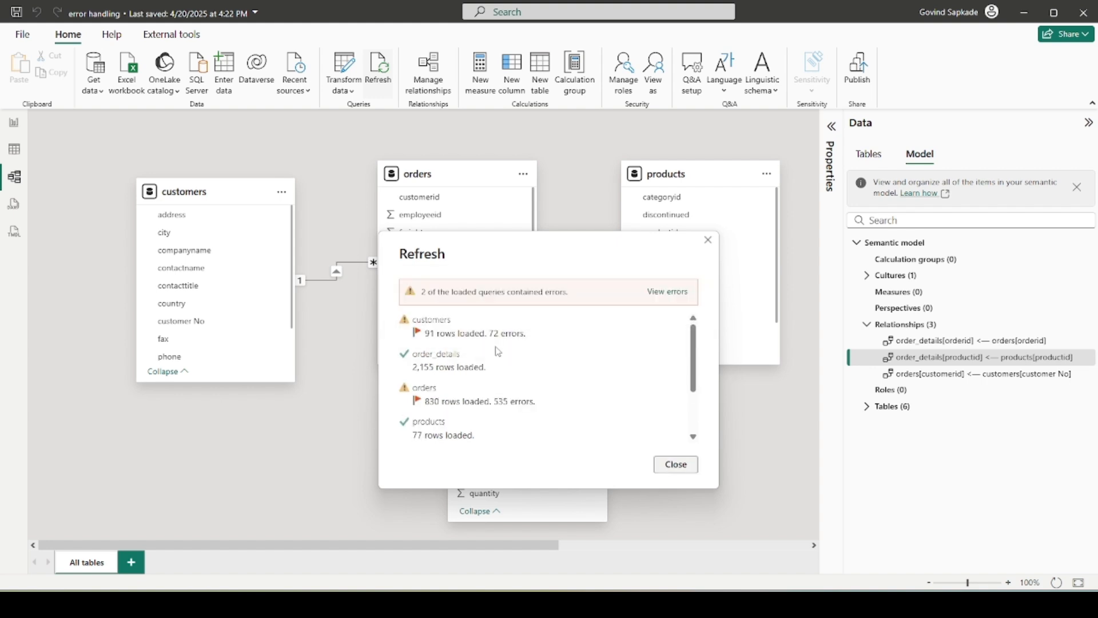
Step: Review the load results for every table in the refresh report, from customers to Date, and dismiss it
scroll(488, 372, down, 1)
scroll(488, 374, down, 1)
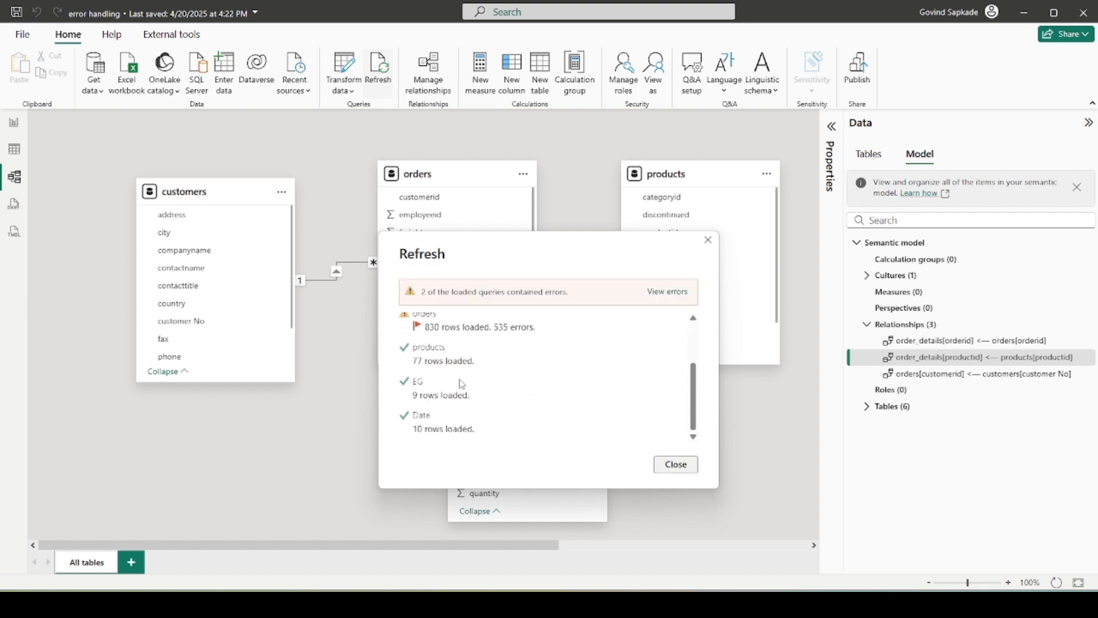
scroll(461, 383, up, 2)
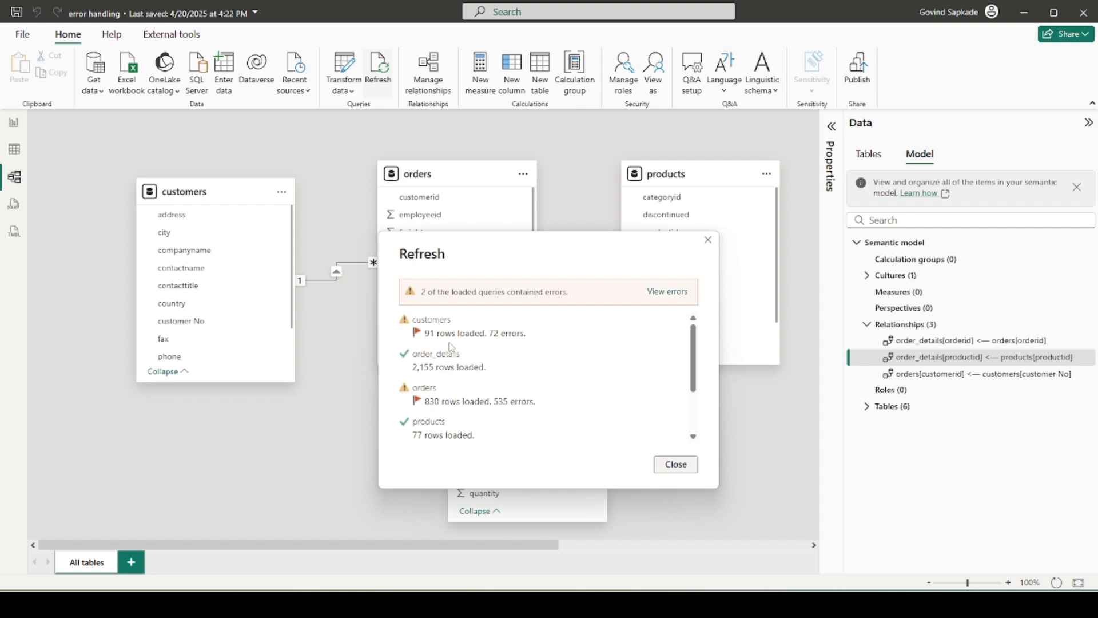
scroll(450, 346, down, 2)
scroll(471, 362, up, 2)
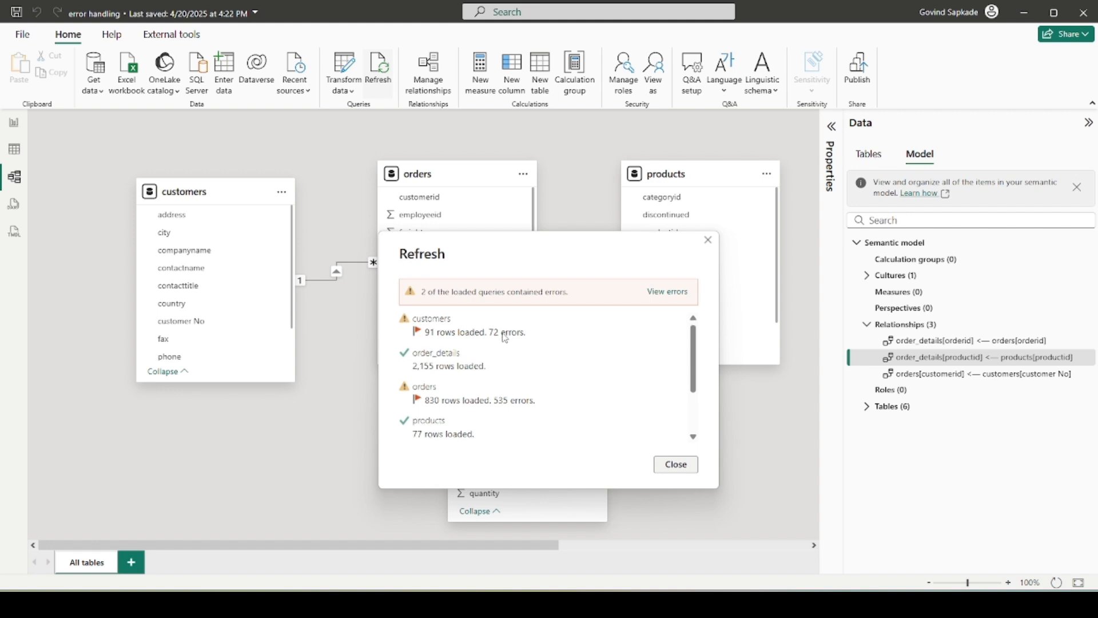
scroll(504, 339, down, 2)
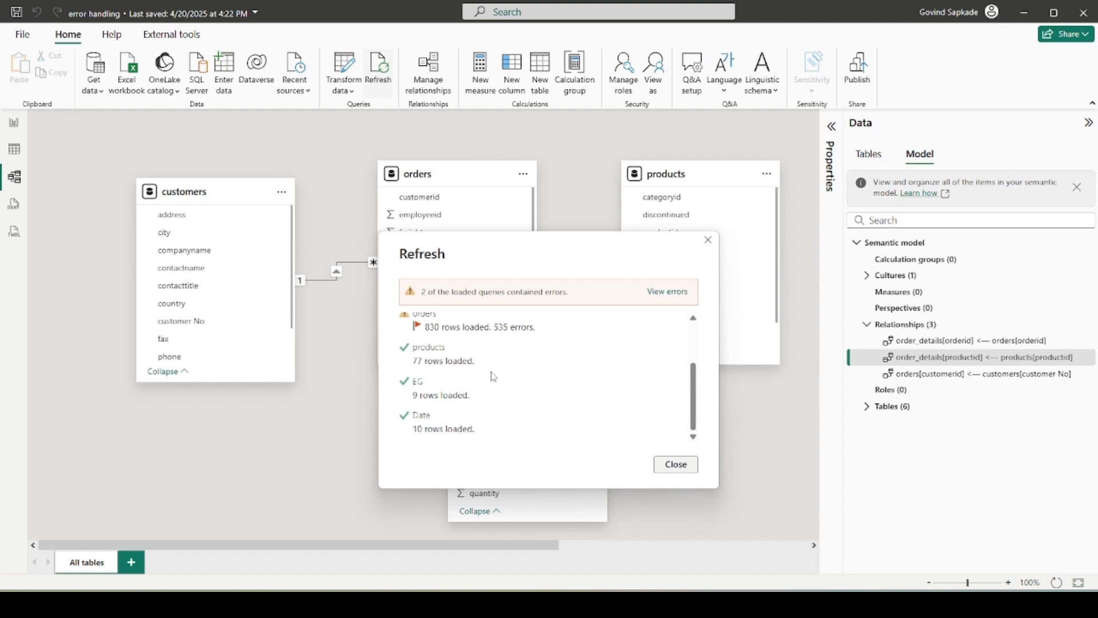
click(683, 463)
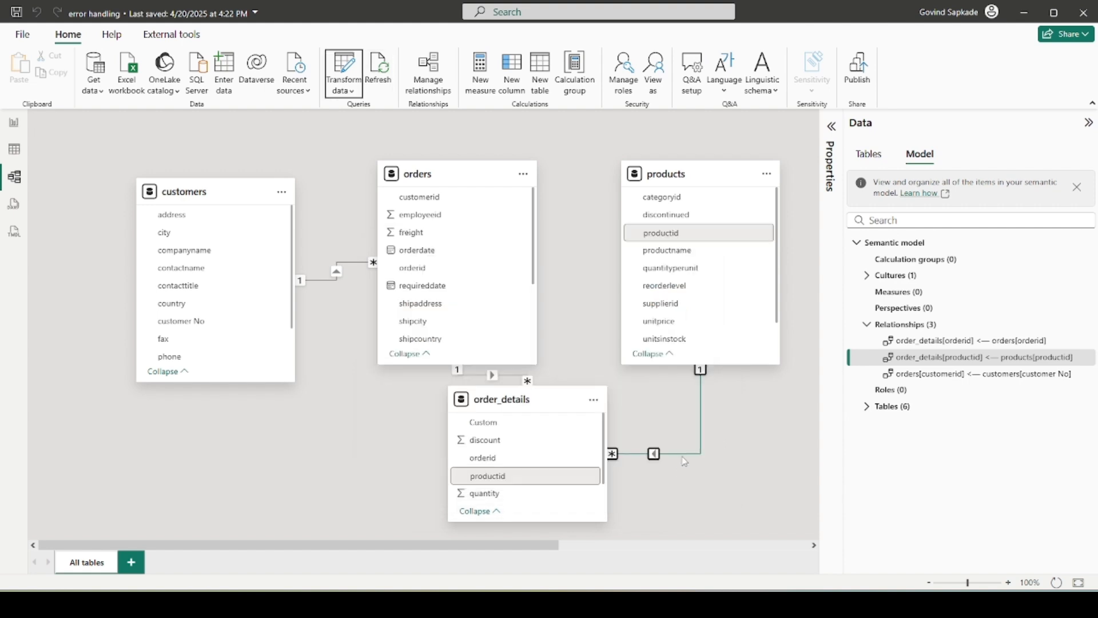